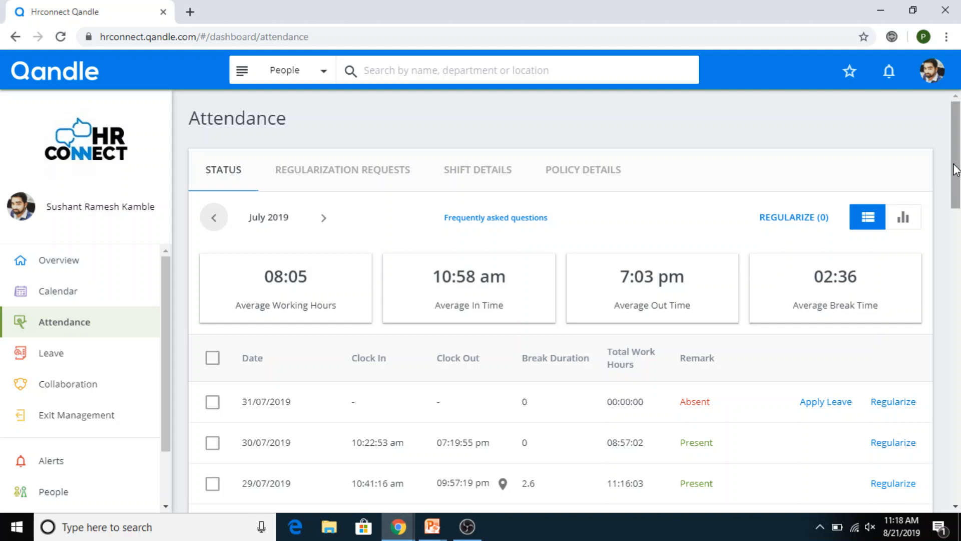
Step: Highlight the averages: working hours 08:05, in time 10:58 am and out time 7:03 pm
scroll(958, 181, "down", 1)
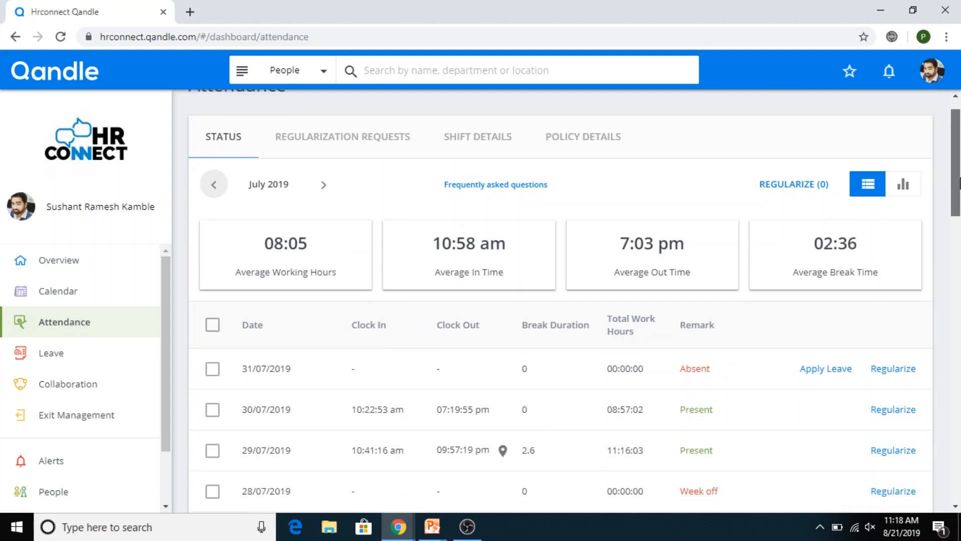
scroll(958, 181, "up", 1)
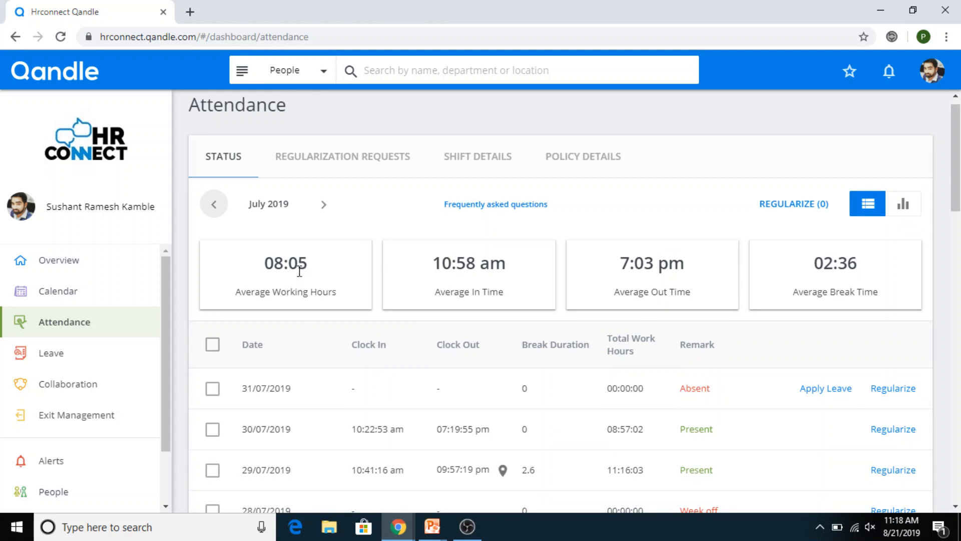
left_click_drag(265, 264, 320, 271)
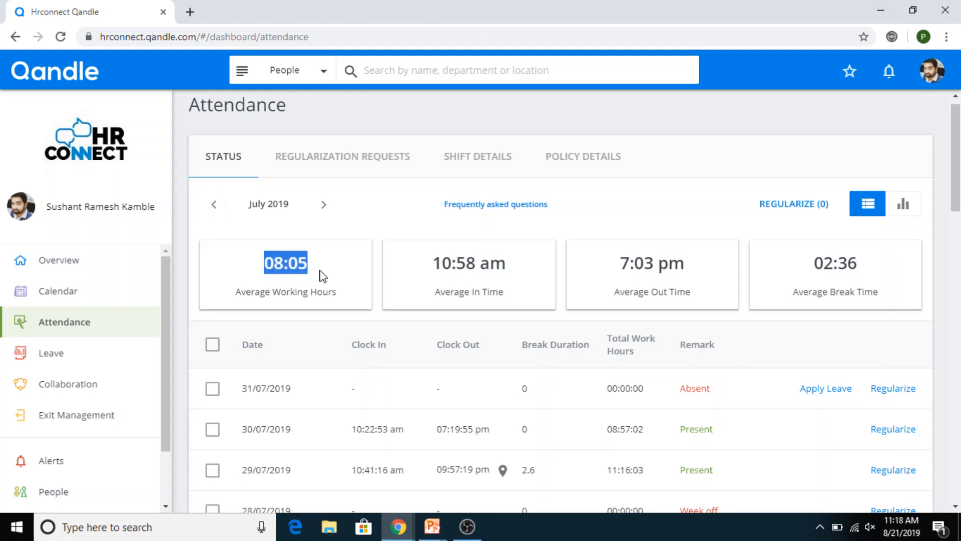
left_click(412, 277)
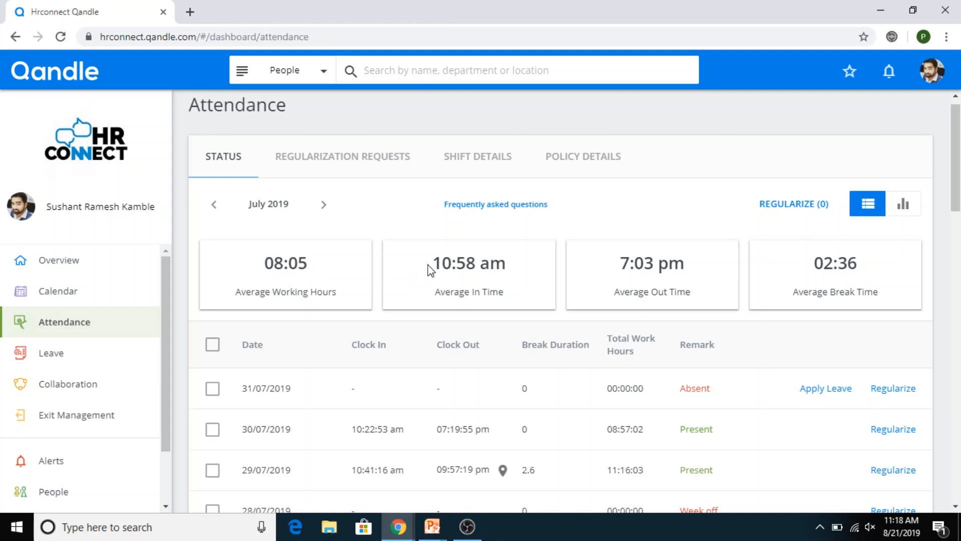
left_click_drag(435, 263, 508, 270)
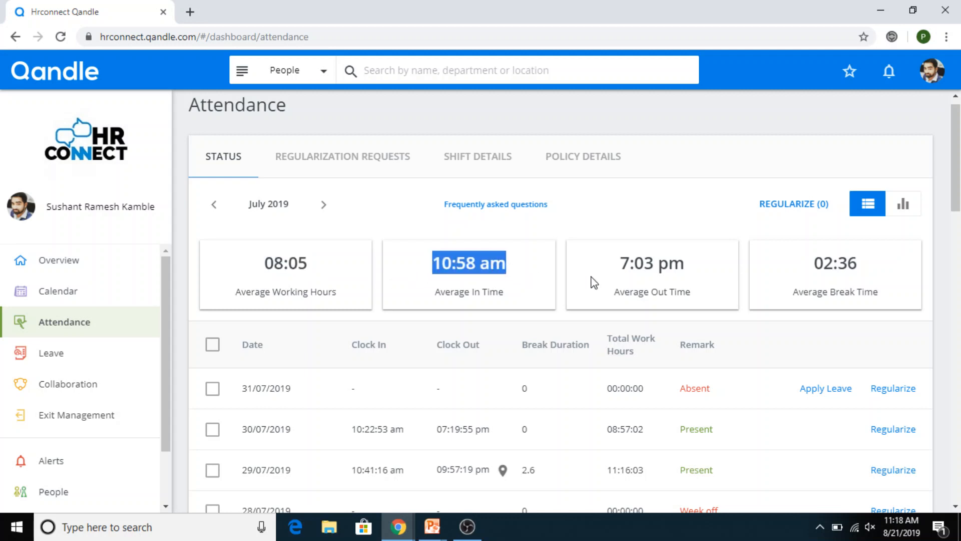
left_click(607, 281)
left_click_drag(620, 261, 686, 275)
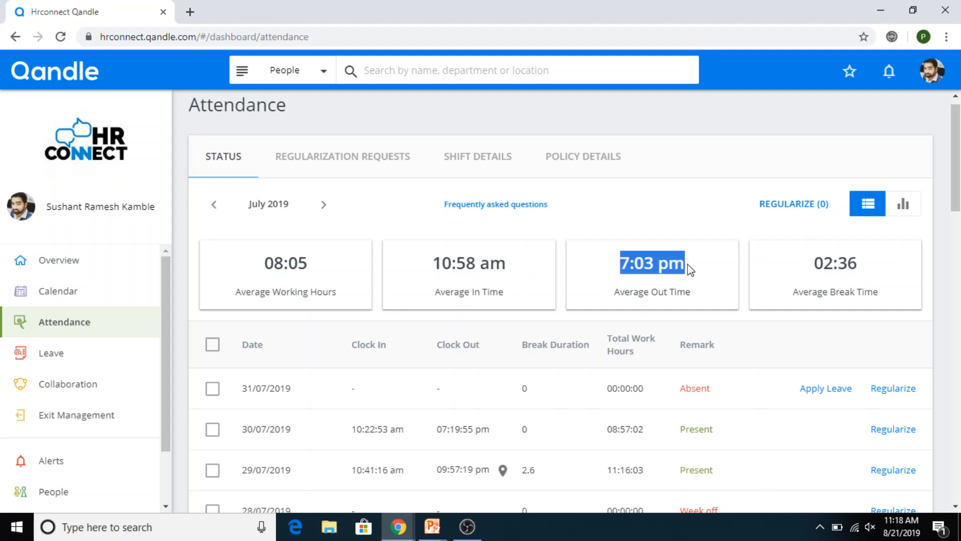
left_click(706, 284)
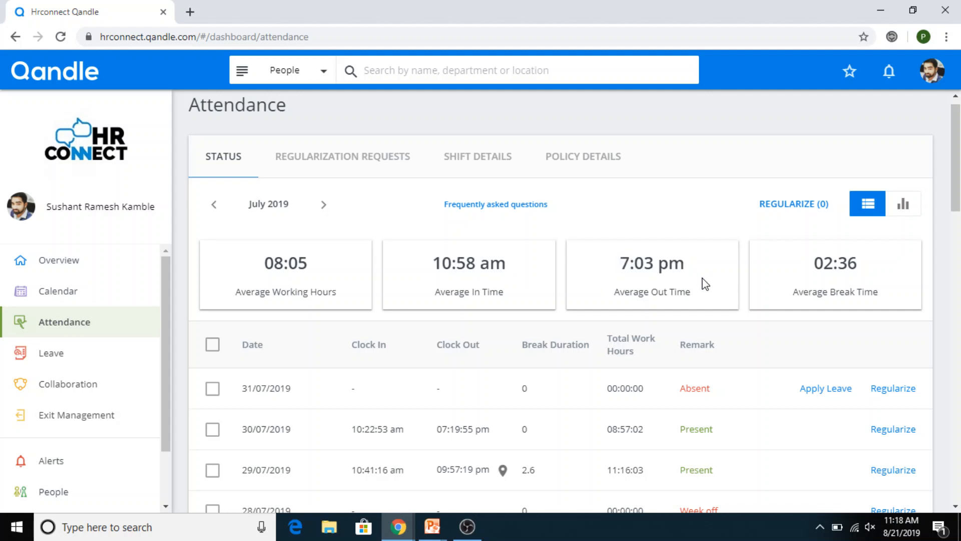
Step: Check the regularization requests, then review the August 2019 GENH and SATR shift calendar
left_click(331, 158)
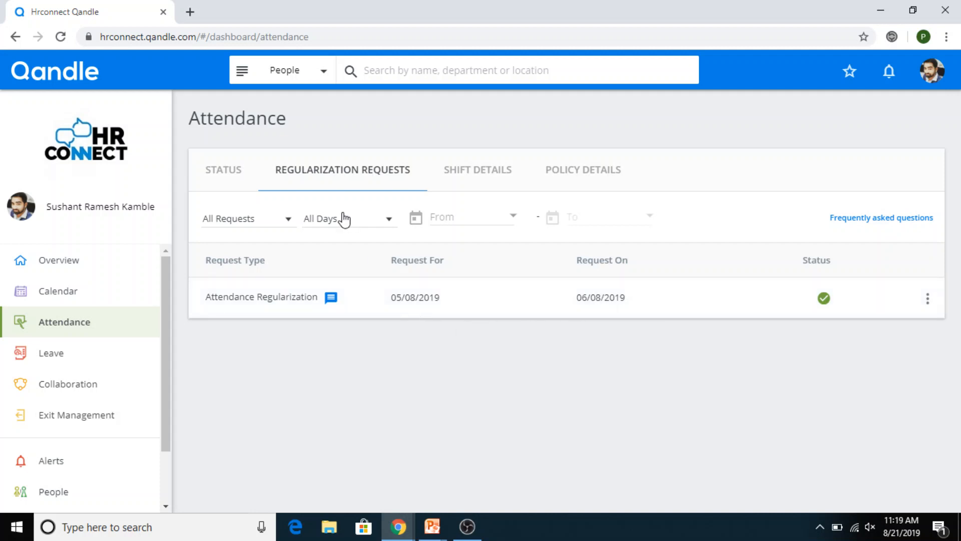
left_click(446, 178)
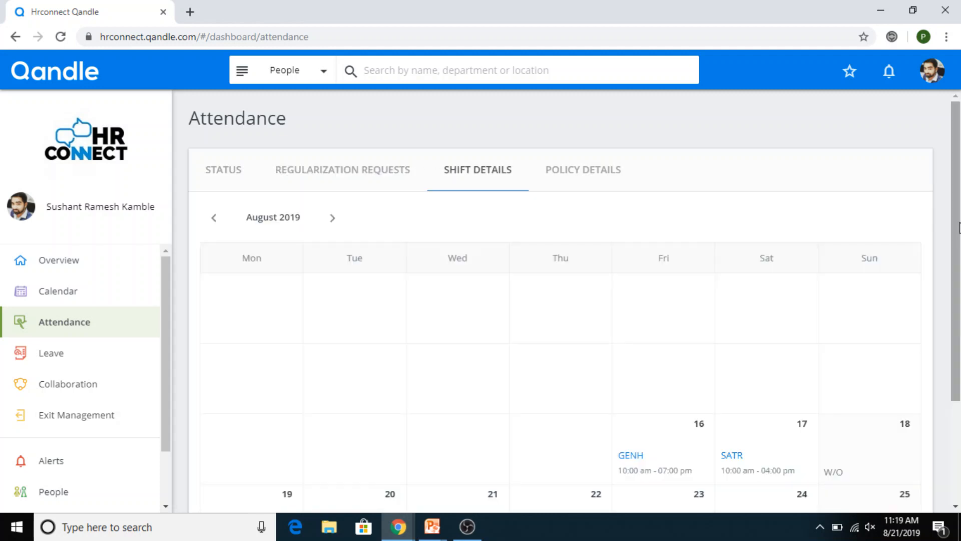
scroll(887, 285, "down", 3)
left_click_drag(957, 377, 957, 385)
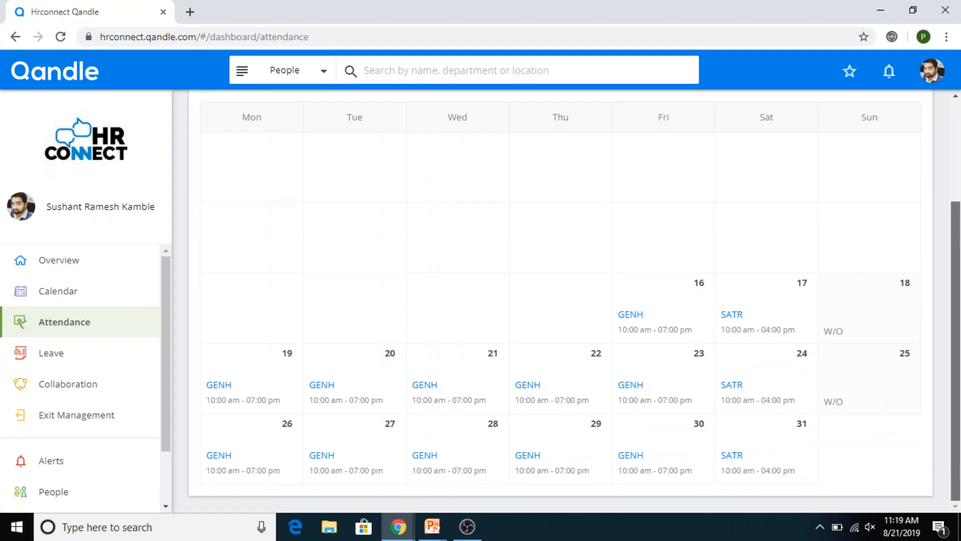
mouse_move(637, 334)
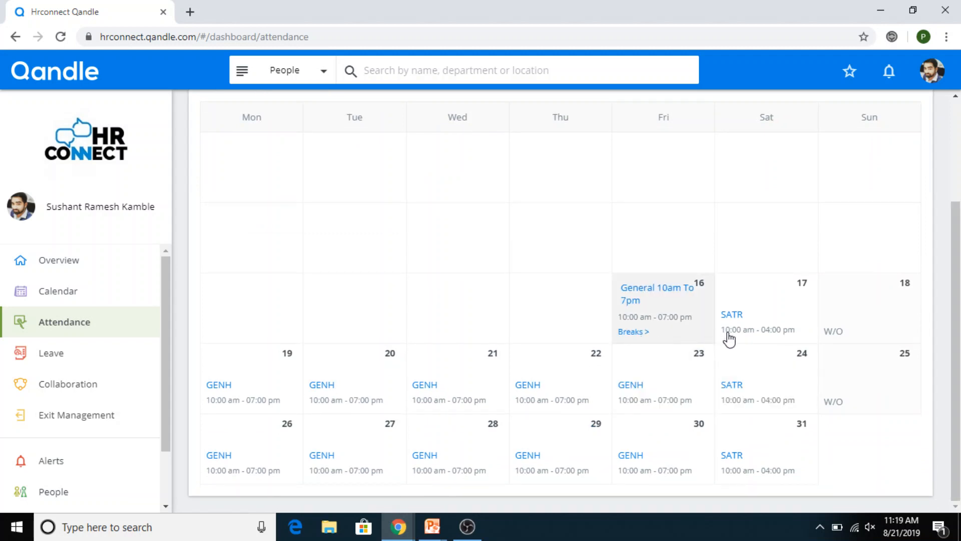
mouse_move(735, 336)
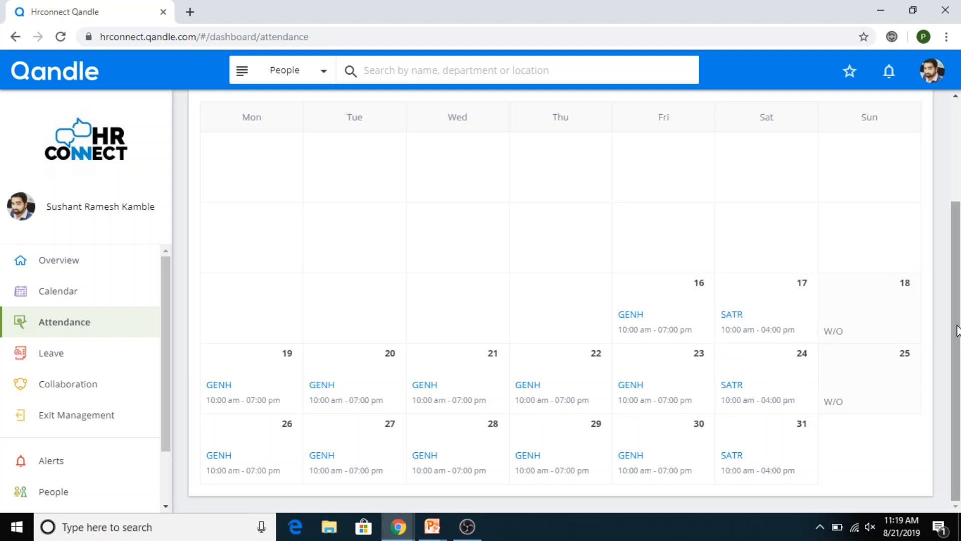
left_click_drag(957, 332, 957, 232)
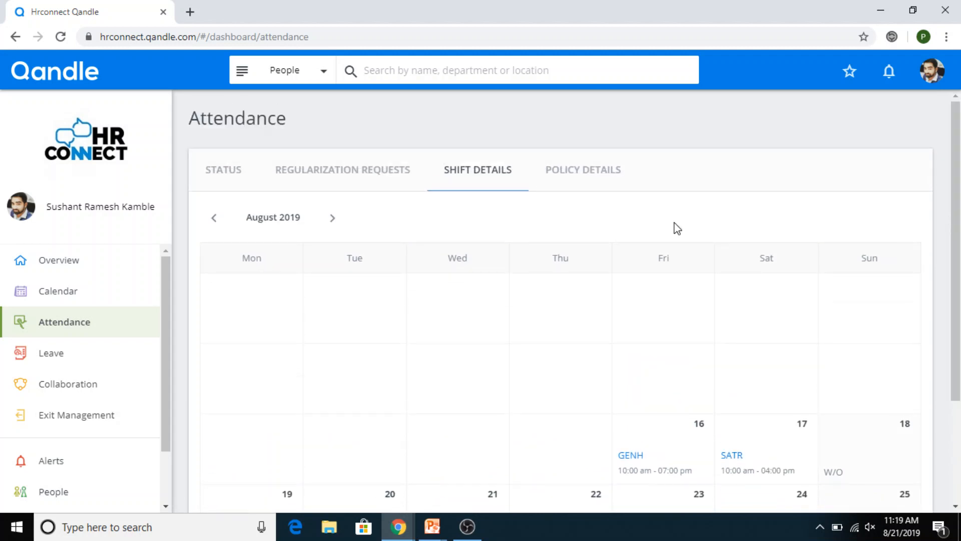
Step: Expand the Minimum Work Hour, Late Coming, Early Going policy to read its 510-minute and 30-minute rules
left_click(585, 184)
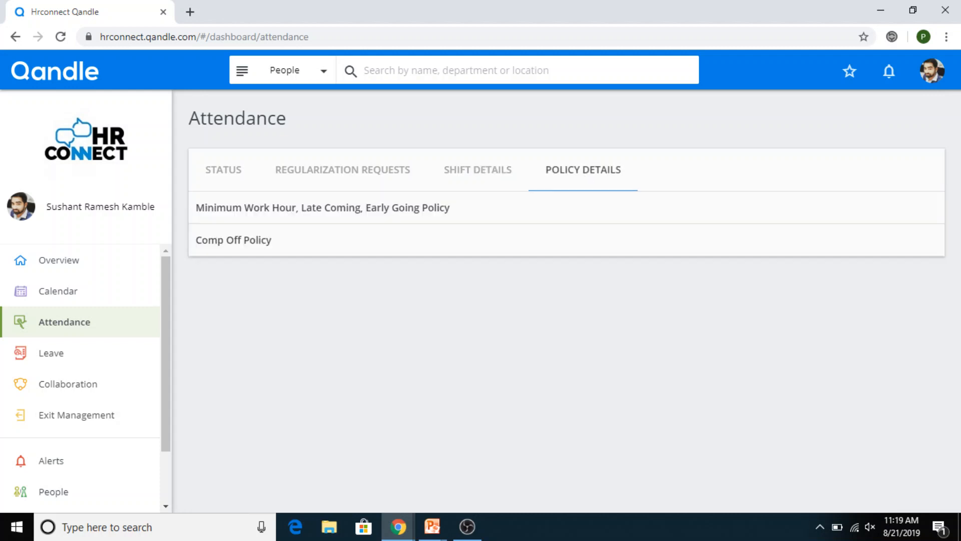
left_click(855, 217)
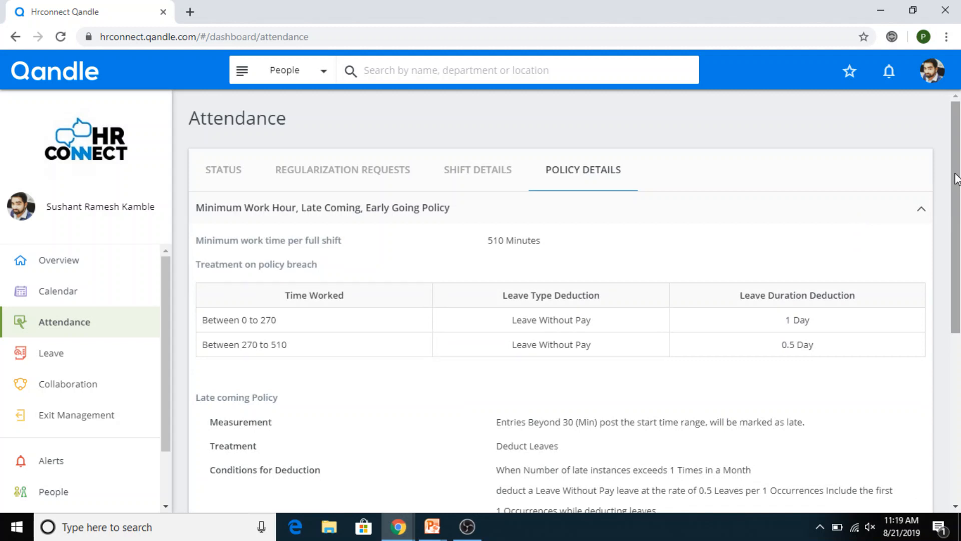
scroll(956, 178, "down", 3)
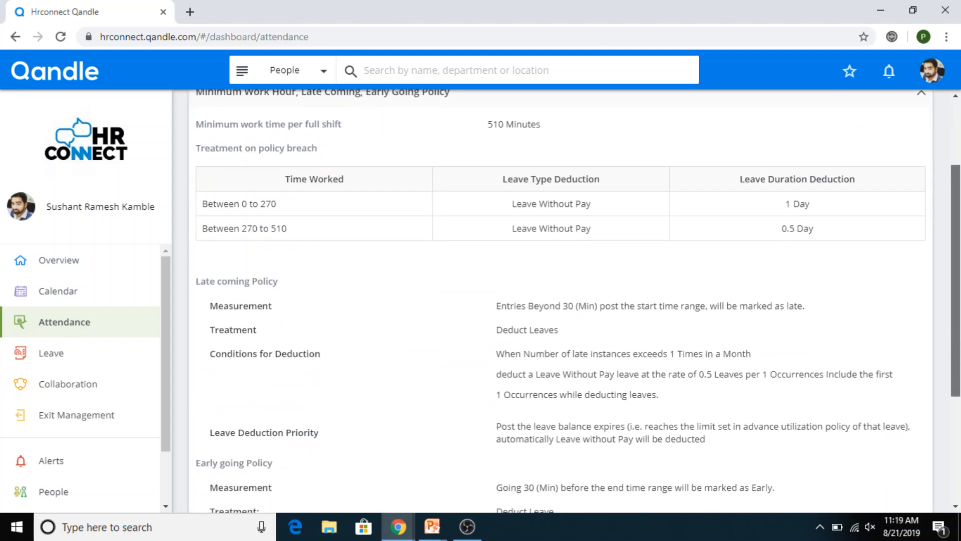
scroll(574, 307, "down", 1)
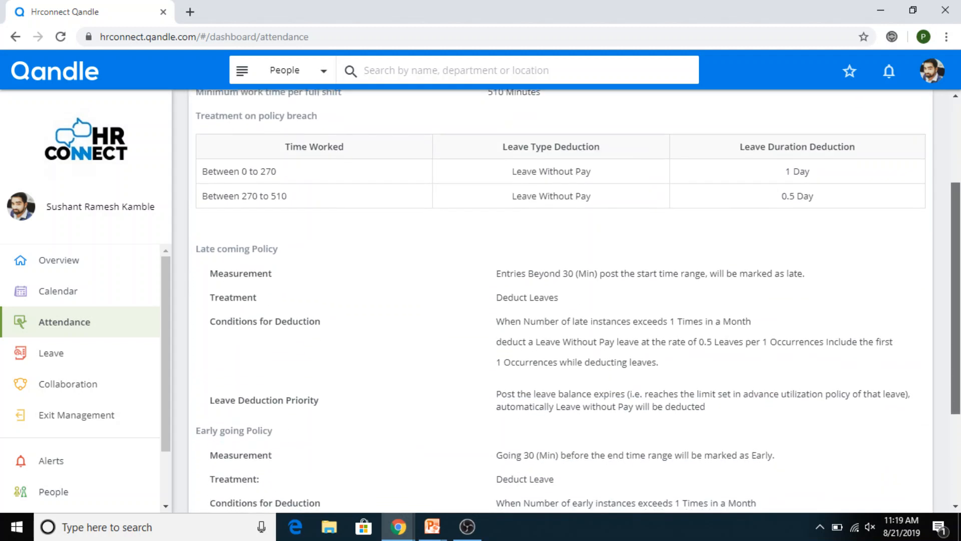
scroll(574, 307, "down", 3)
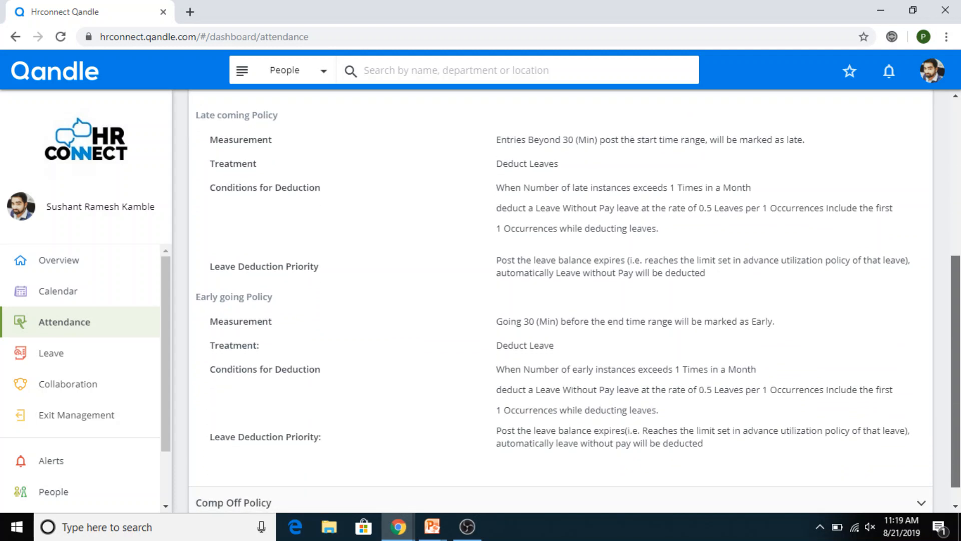
scroll(574, 307, "down", 1)
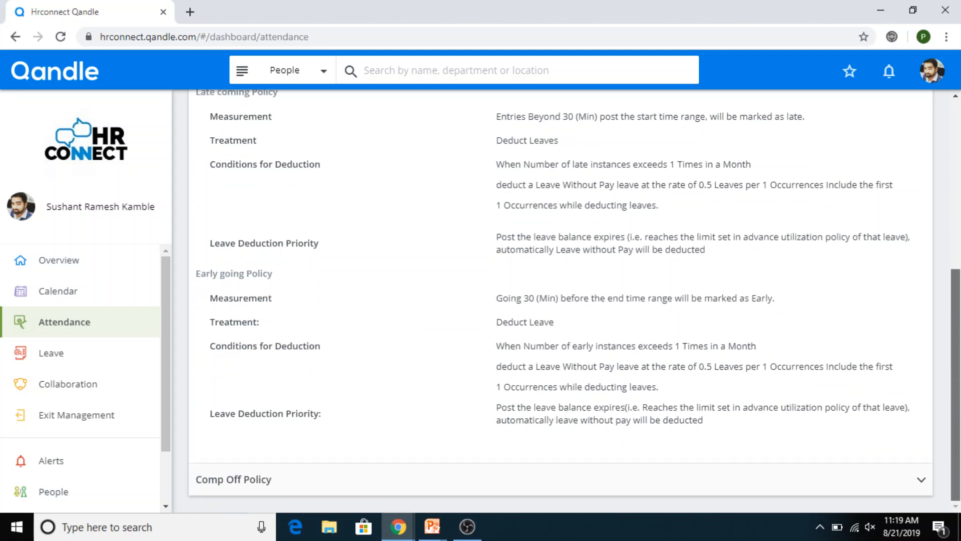
scroll(957, 300, "up", 2)
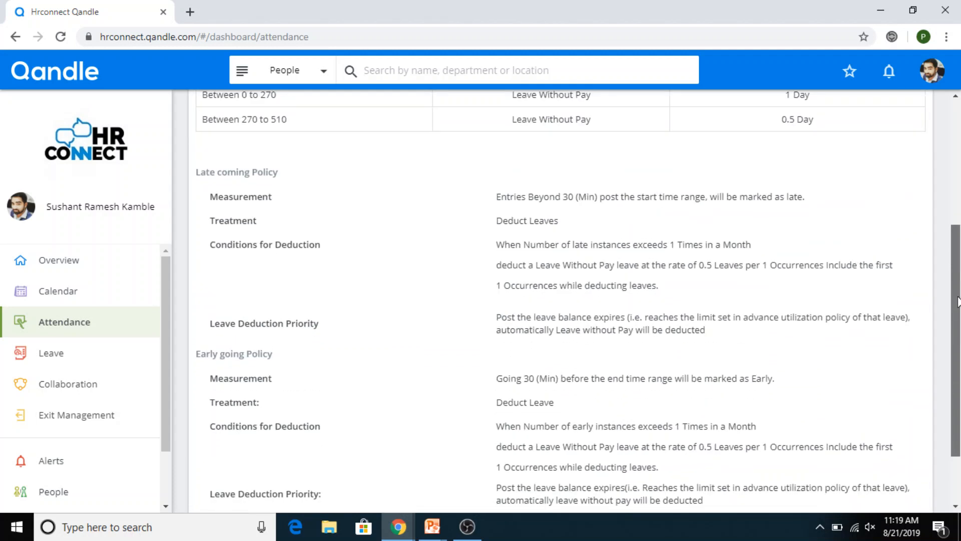
left_click_drag(957, 300, 951, 160)
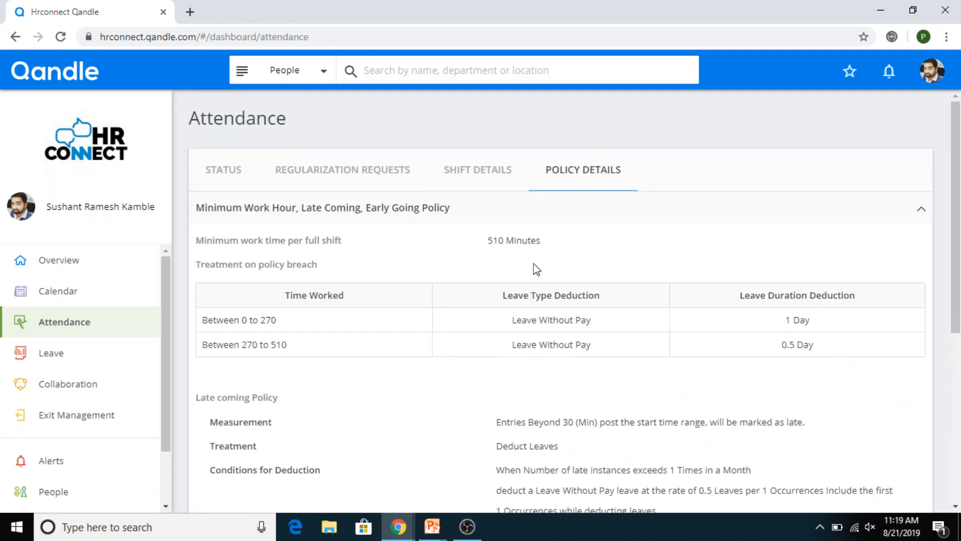
Step: From the Status tab, start an Outdoor Duty regularization request for 31/07/2019
left_click(229, 187)
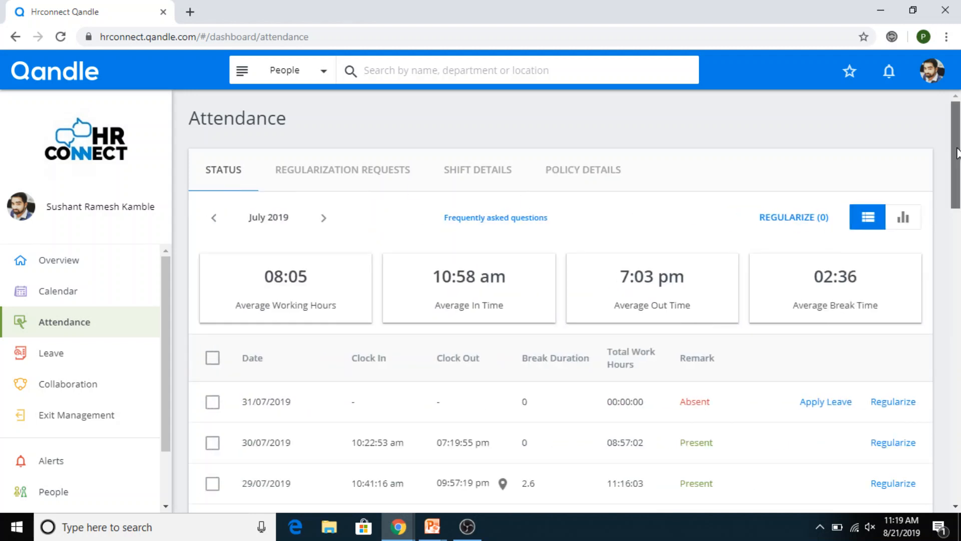
left_click_drag(957, 152, 957, 176)
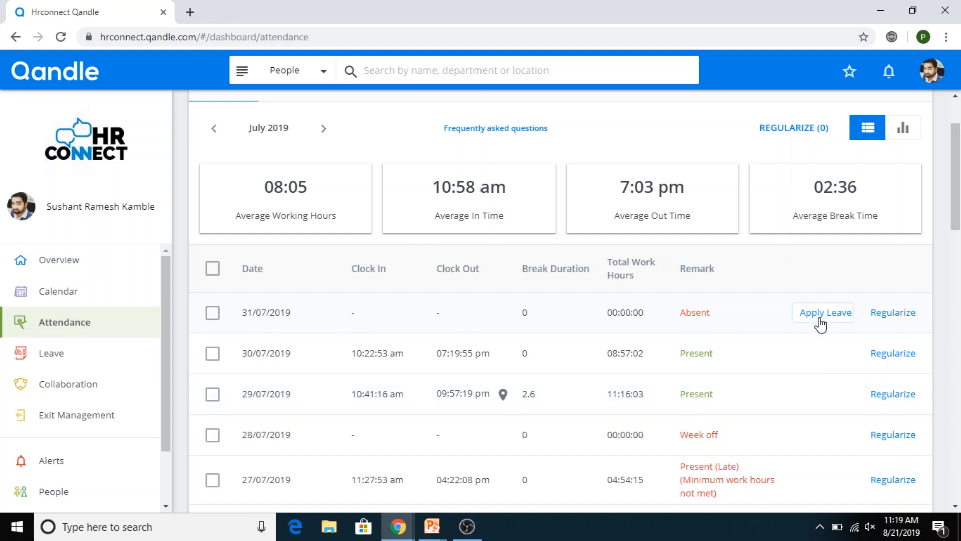
left_click(902, 312)
left_click(505, 144)
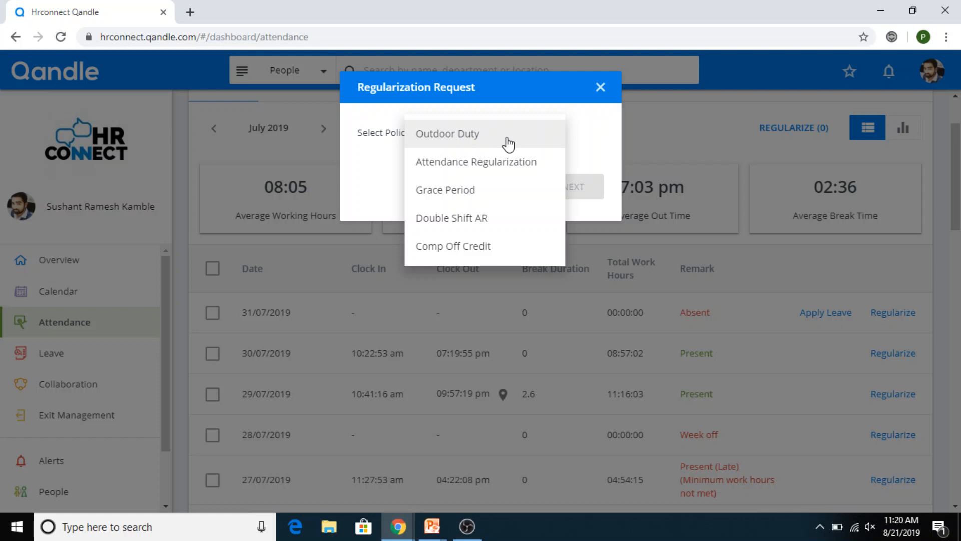
left_click(507, 144)
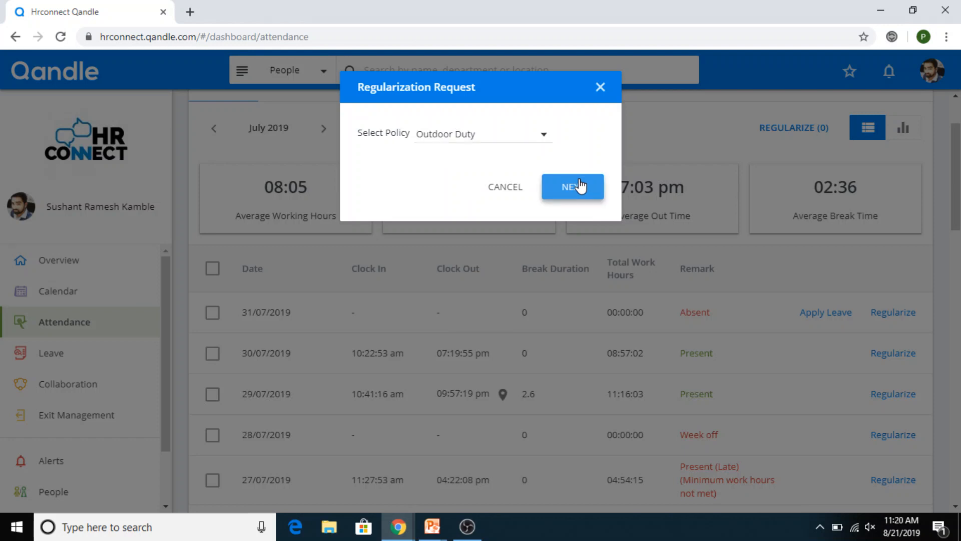
left_click(573, 186)
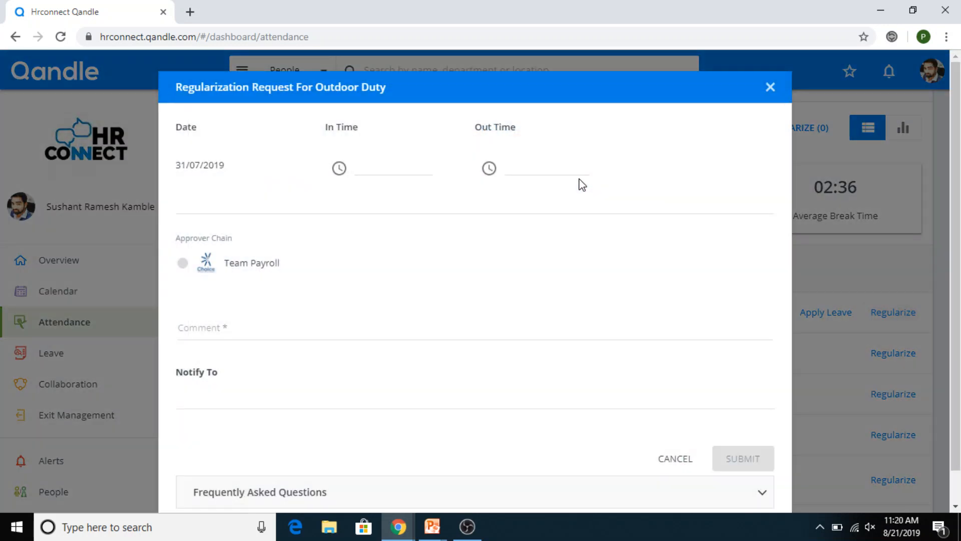
Step: Enter in time 10:00 AM and out time 07:00 PM on the Outdoor Duty request
left_click(359, 172)
type("10:00a")
key("Tab")
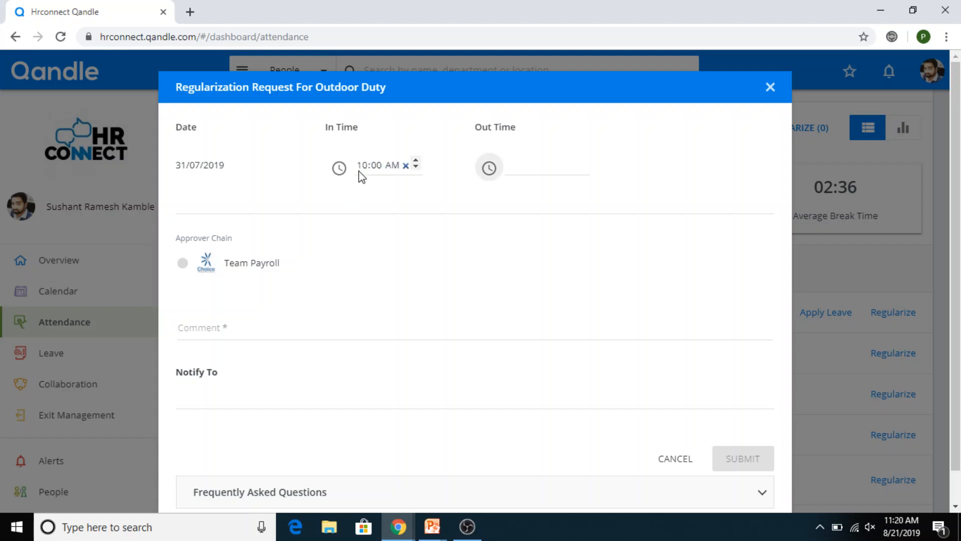
key("Tab")
type("0700")
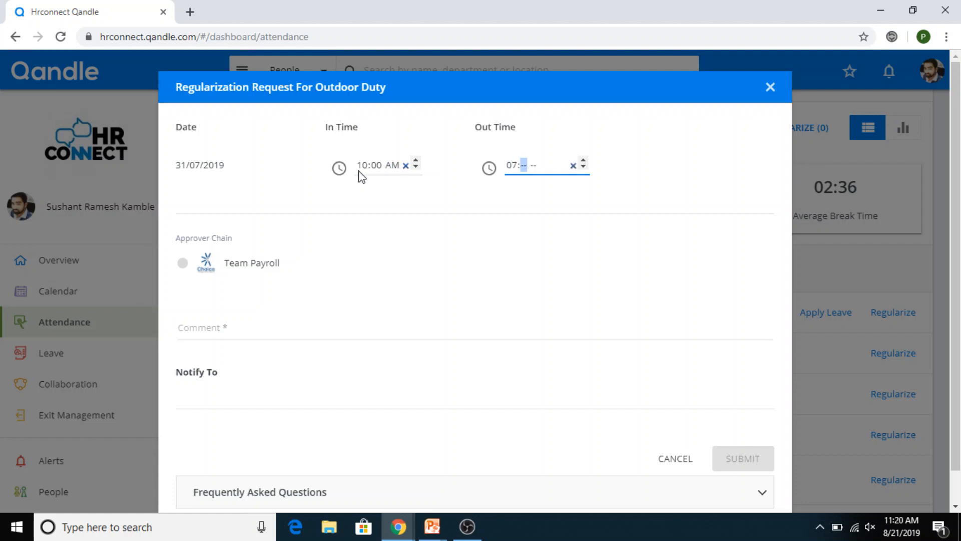
type("p")
key("Tab")
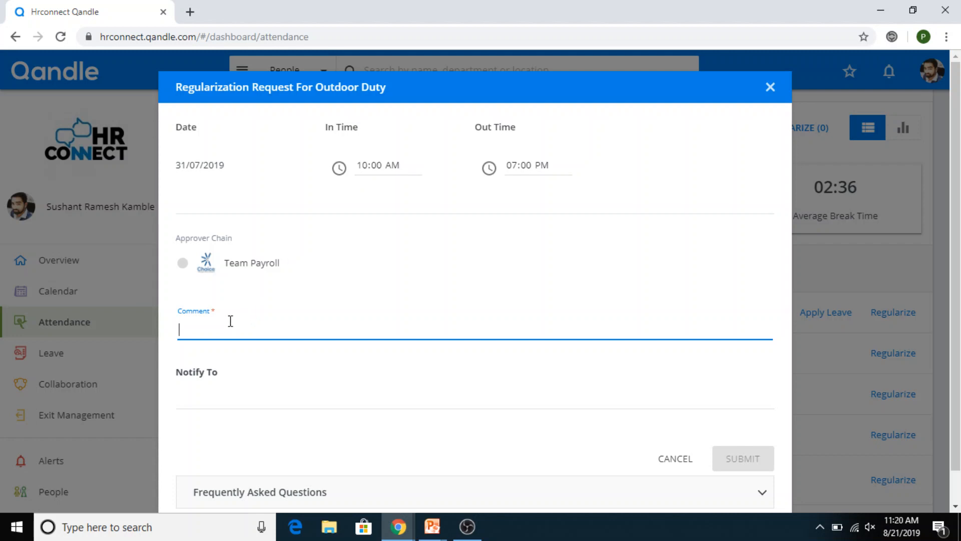
Step: Type a comment about visiting the branch office in Nashik, Baroda, then clear it
type("vistetd")
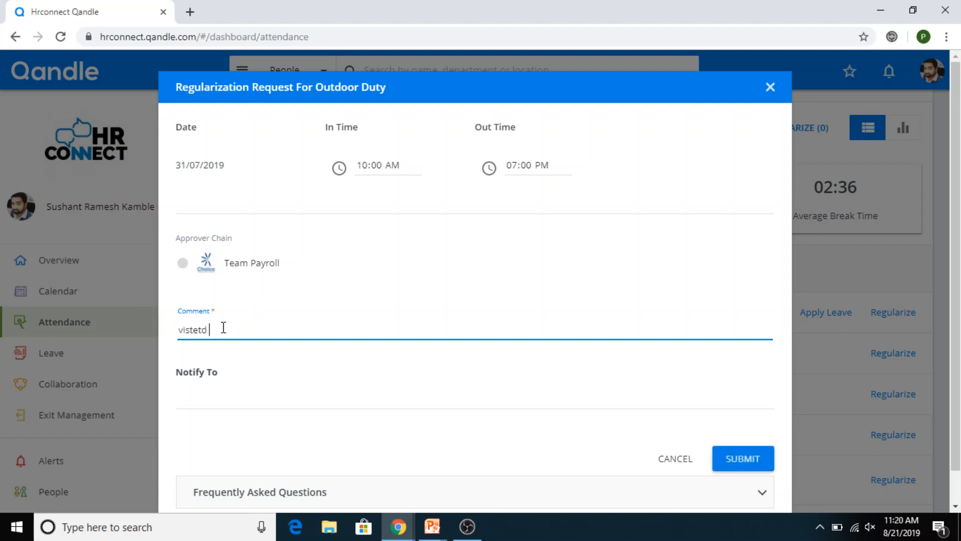
key("BackSpace")
key("BackSpace")
key("BackSpace")
type("idt")
type("ted ")
type("branch offic")
type("e in Nashi")
type("k, ")
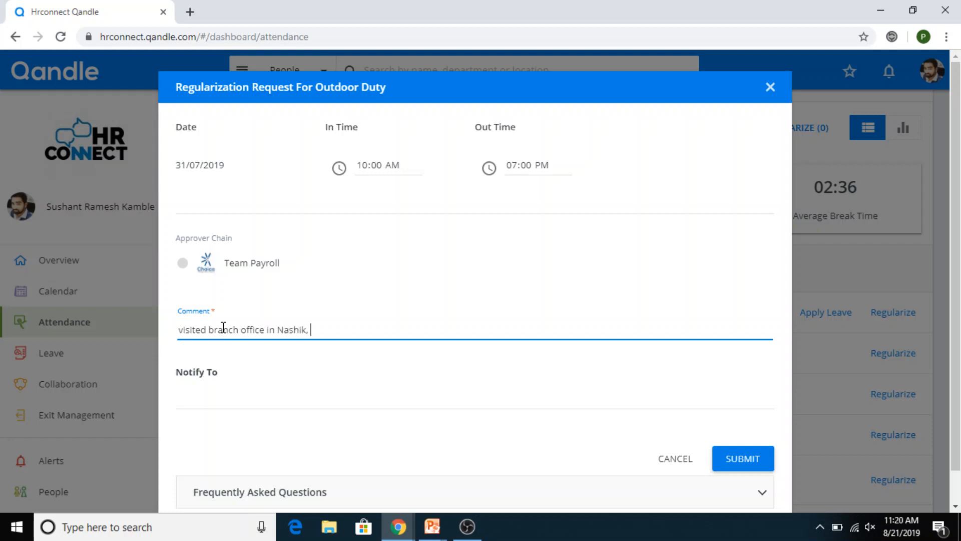
type("Baroda")
key("BackSpace")
key("BackSpace")
key("BackSpace")
key("BackSpace")
key("BackSpace")
key("BackSpace")
key("BackSpace")
key("BackSpace")
key("BackSpace")
key("BackSpace")
key("BackSpace")
key("BackSpace")
key("BackSpace")
key("BackSpace")
key("BackSpace")
key("BackSpace")
key("BackSpace")
key("BackSpace")
key("BackSpace")
key("BackSpace")
key("Tab")
left_click(223, 328)
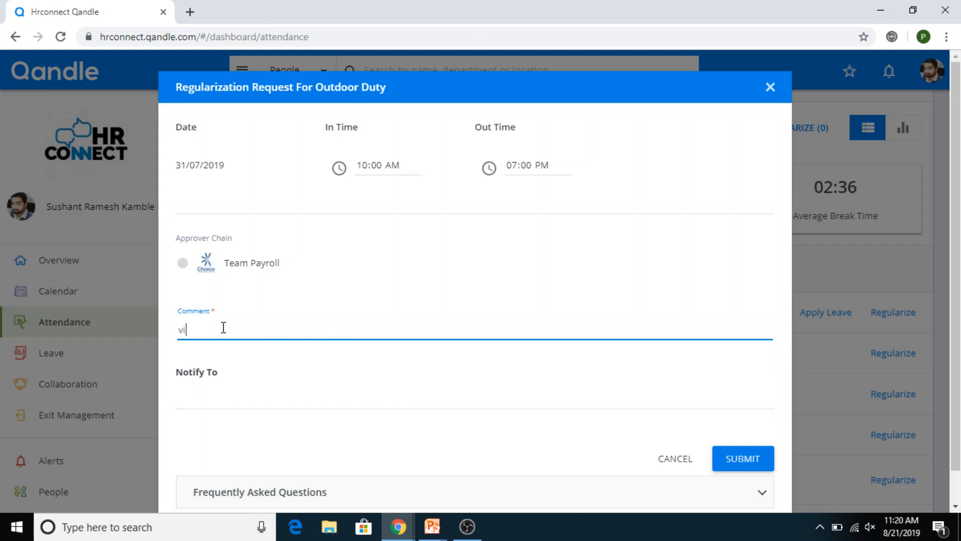
key("BackSpace")
key("BackSpace")
key("Tab")
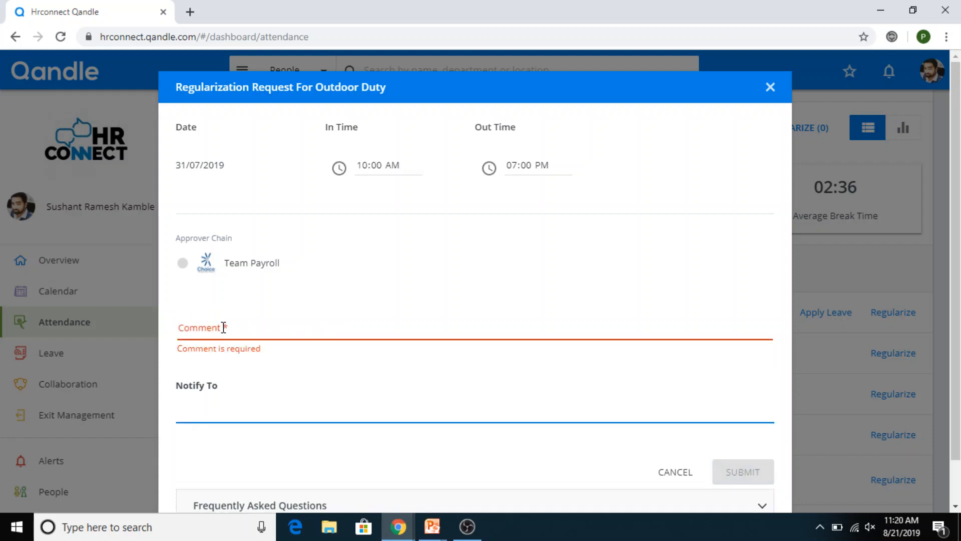
Step: Add a colleague to Notify To, enter the comment 'test', and cancel the request
type("vin")
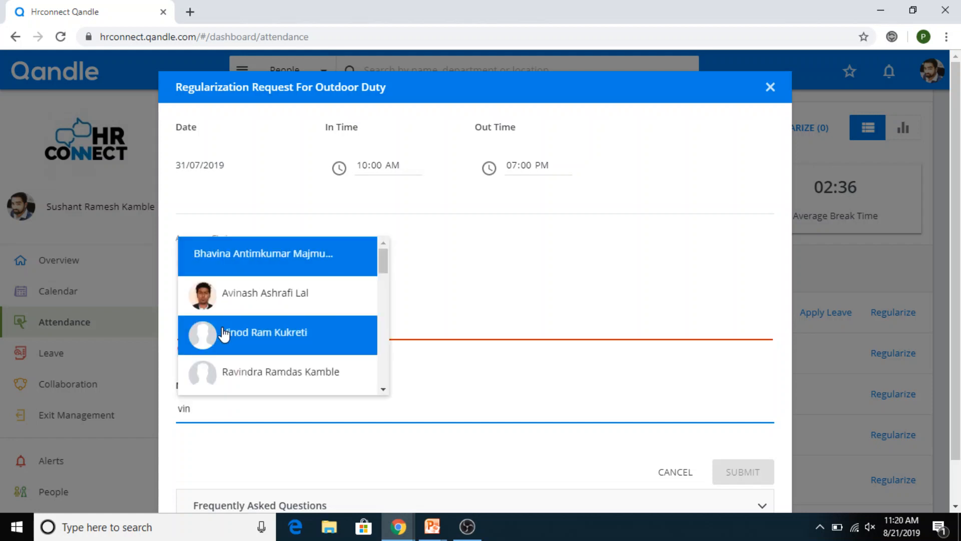
type("od")
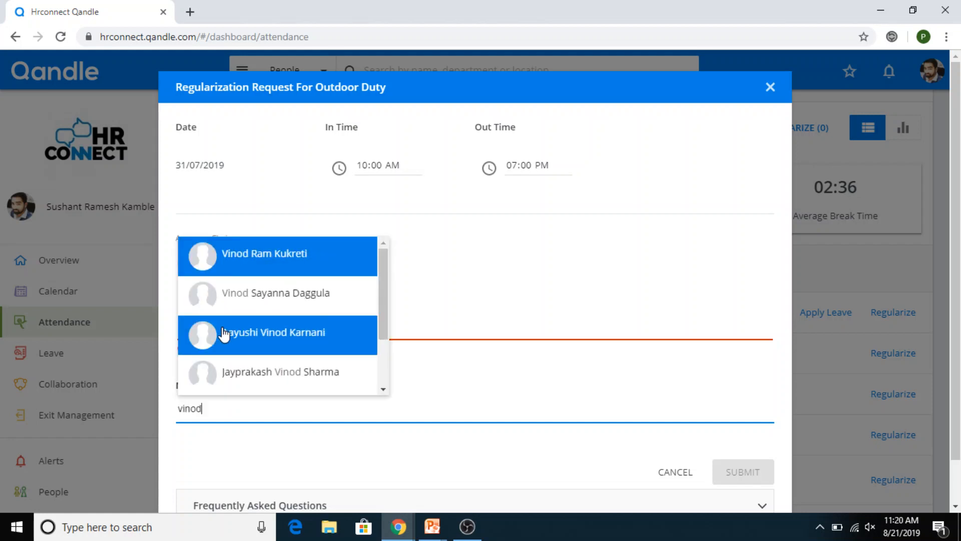
left_click(255, 266)
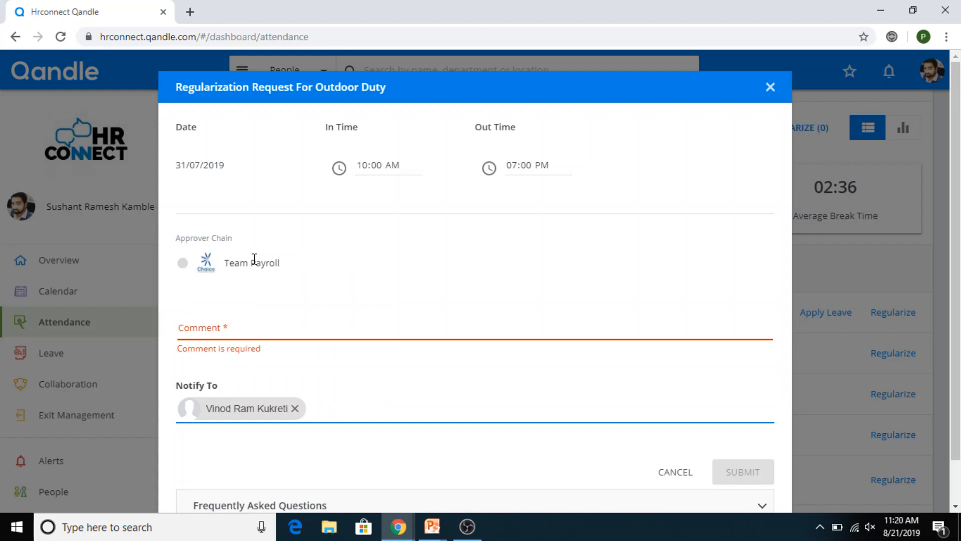
left_click(275, 322)
type("test")
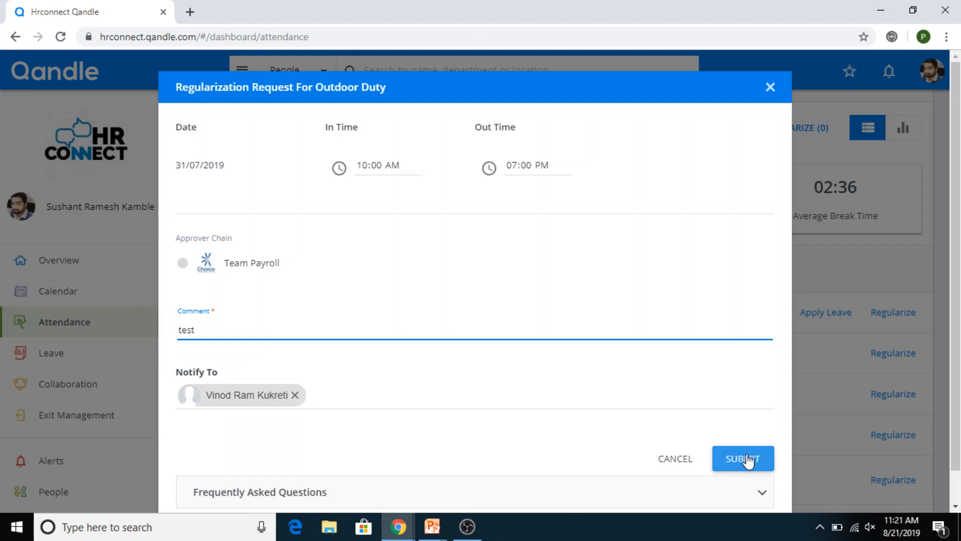
left_click(675, 461)
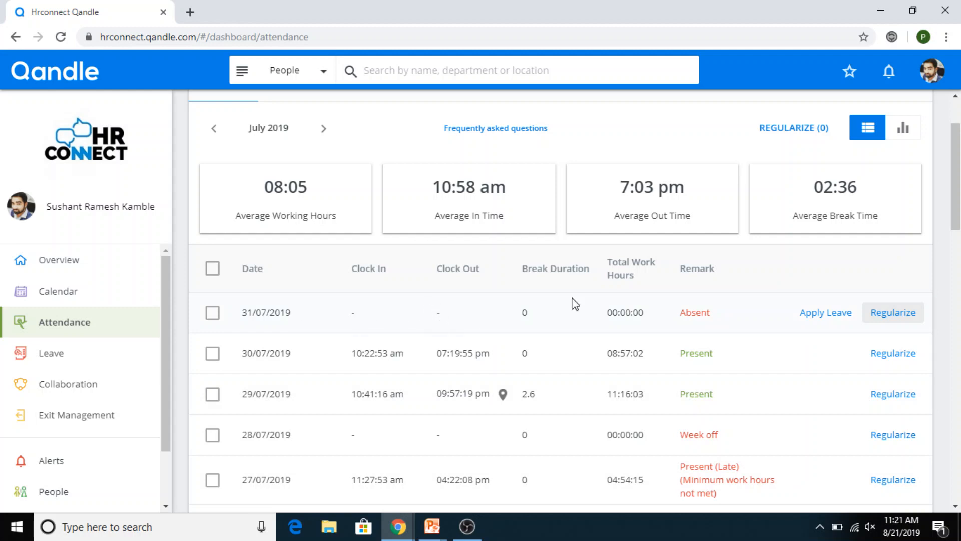
Step: Fill an Earned Leave request for 31/07/2019 noted 'sick leave', then close it unsubmitted
left_click(817, 317)
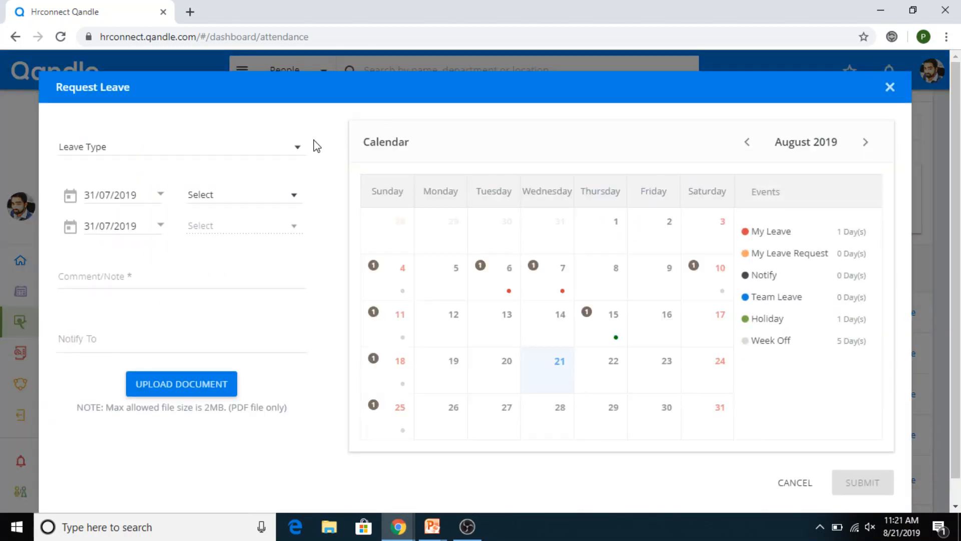
left_click(297, 153)
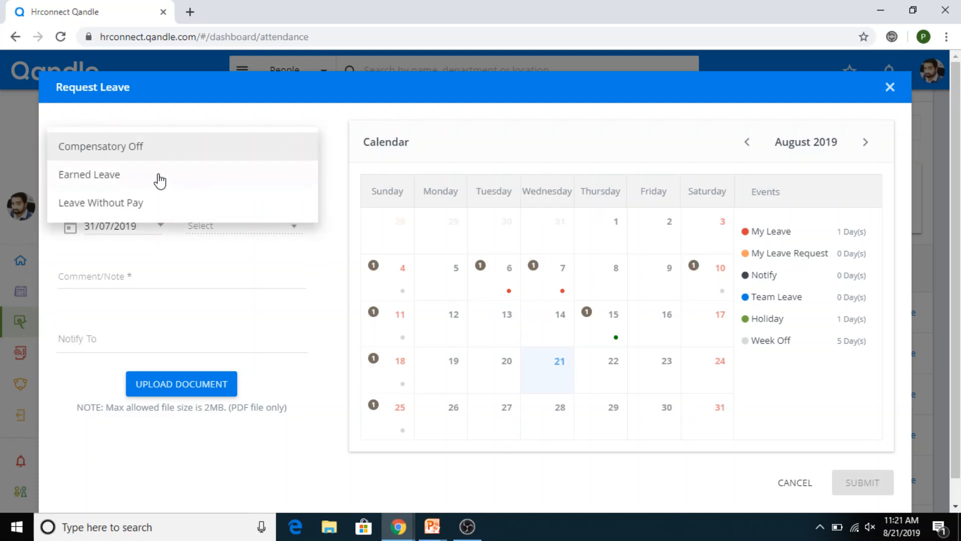
left_click(158, 184)
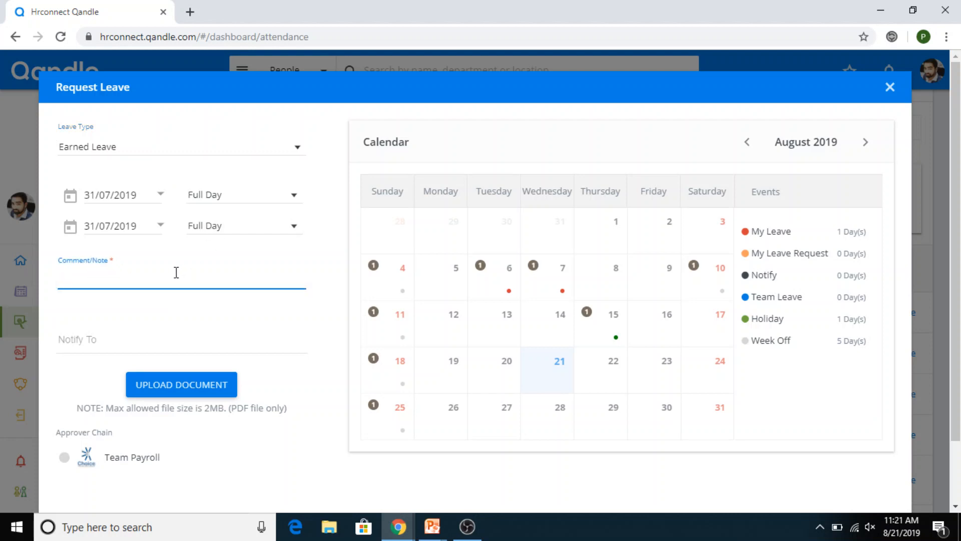
type("sick leave")
key("Tab")
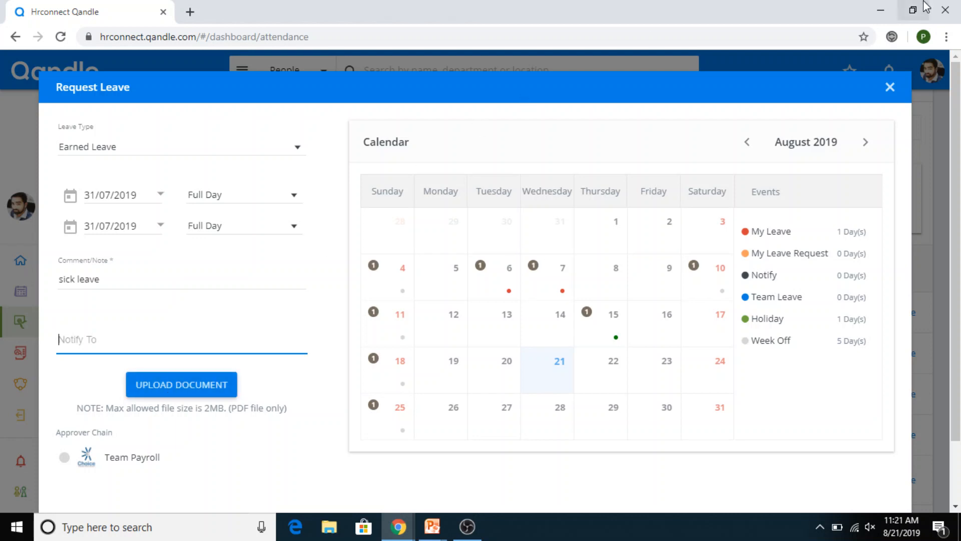
scroll(475, 281, "down", 1)
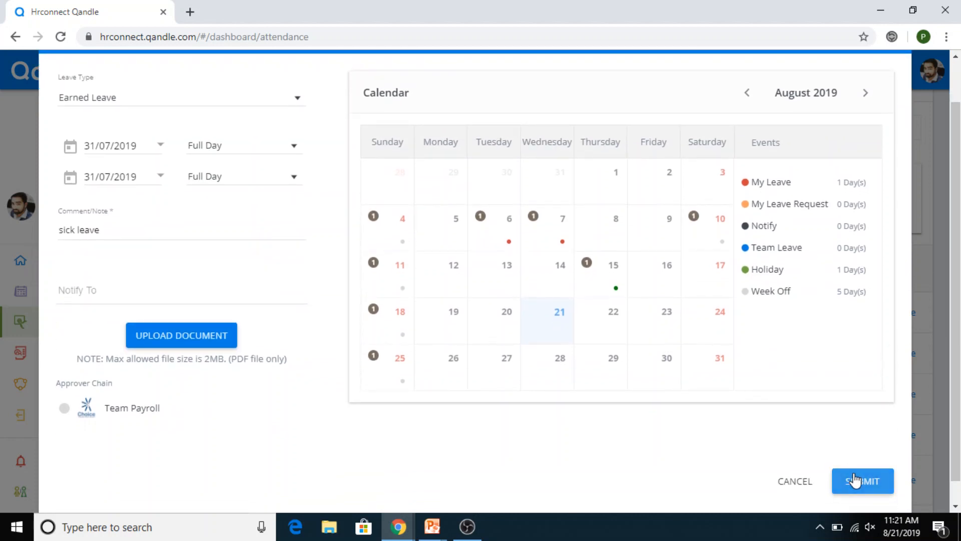
left_click_drag(957, 257, 954, 215)
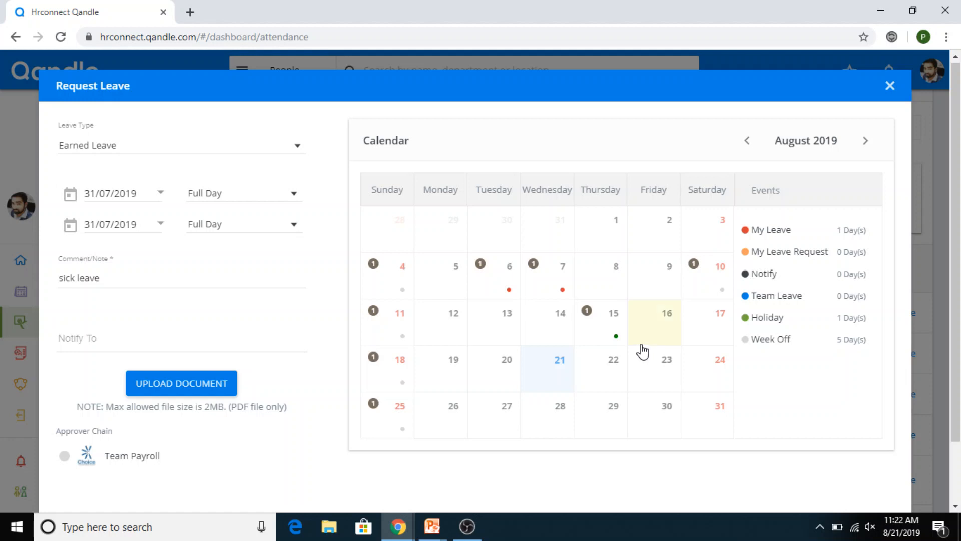
left_click(890, 86)
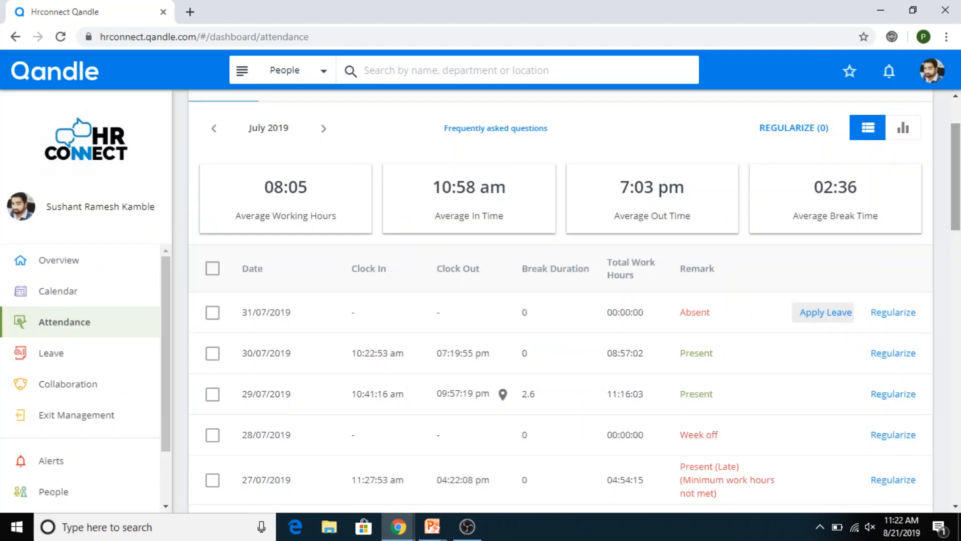
Step: Step back to June 2019, then forward through July to August 2019 attendance
scroll(574, 304, "down", 1)
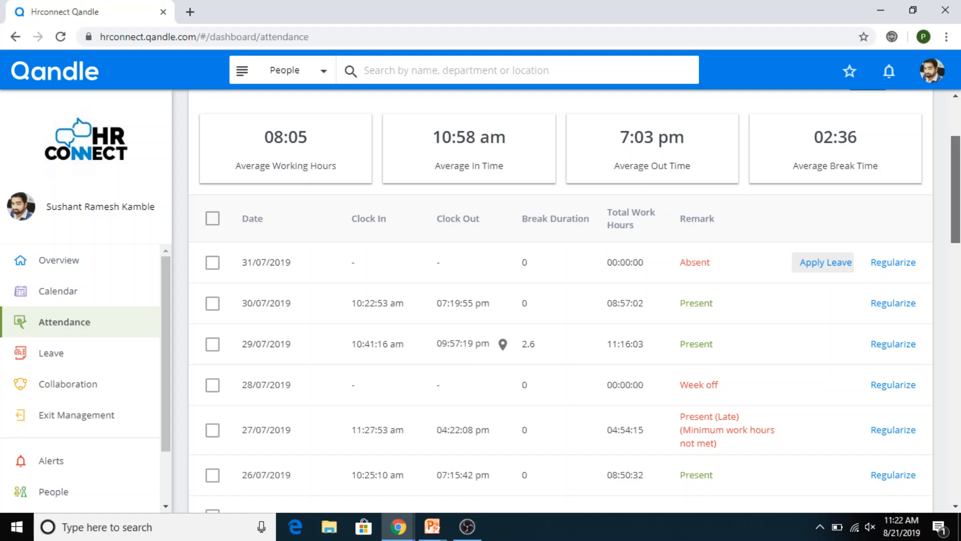
scroll(515, 172, "up", 2)
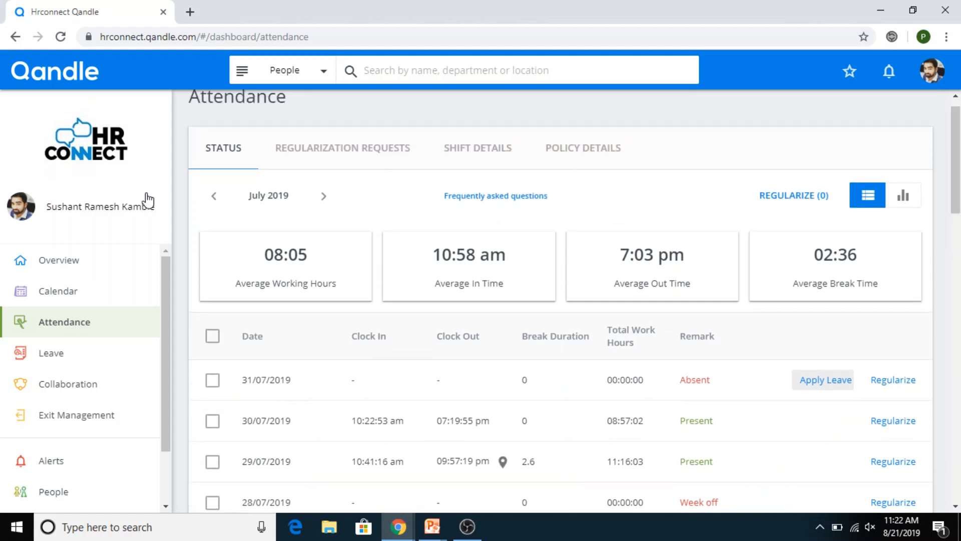
left_click(214, 196)
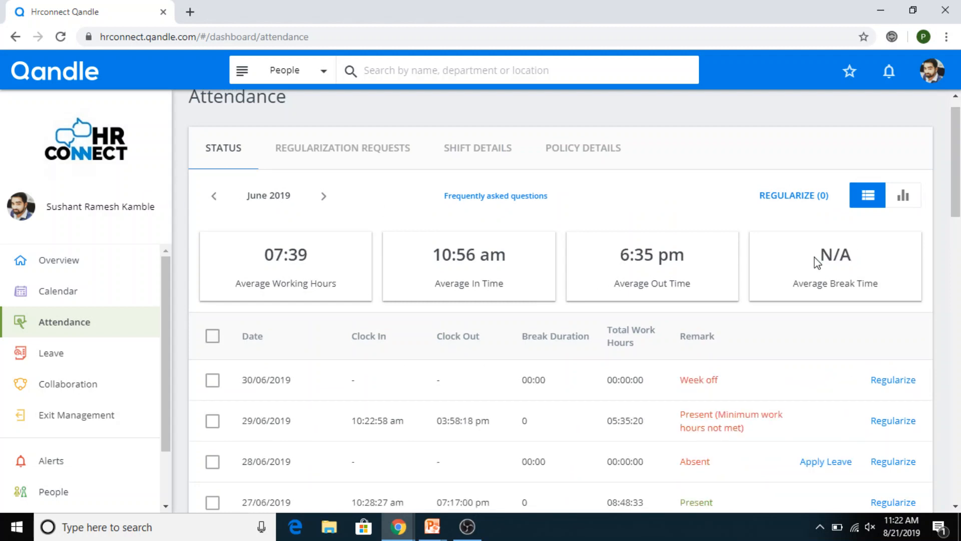
left_click(323, 196)
left_click(323, 196)
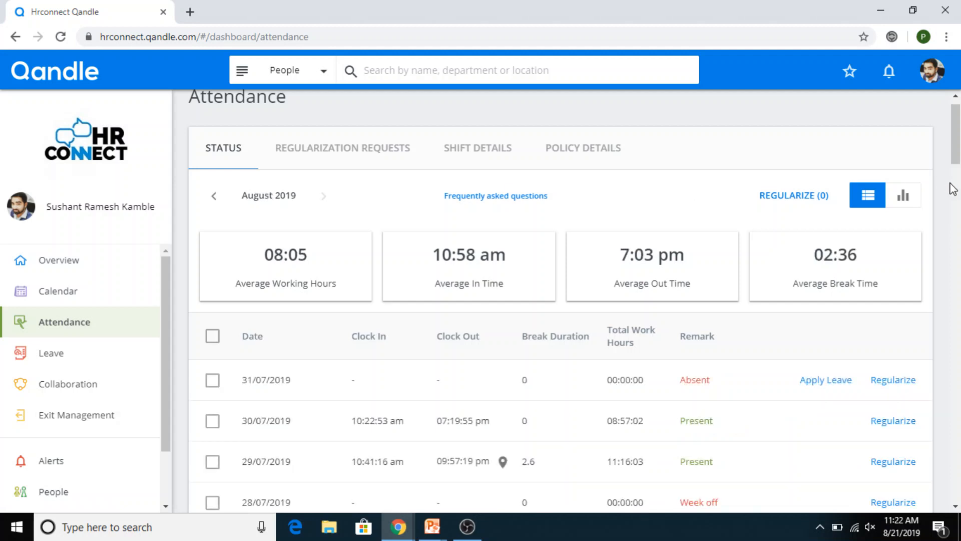
scroll(956, 176, "down", 3)
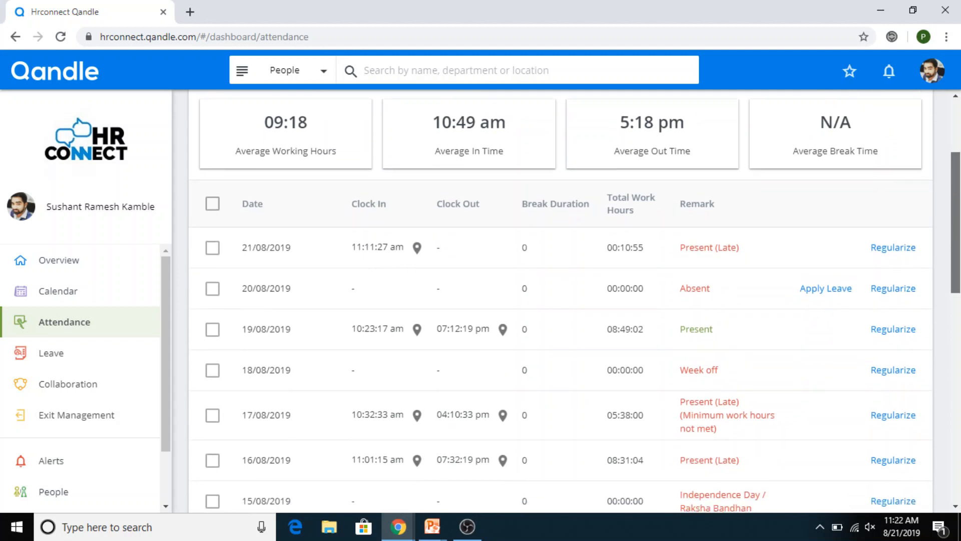
scroll(502, 262, "down", 2)
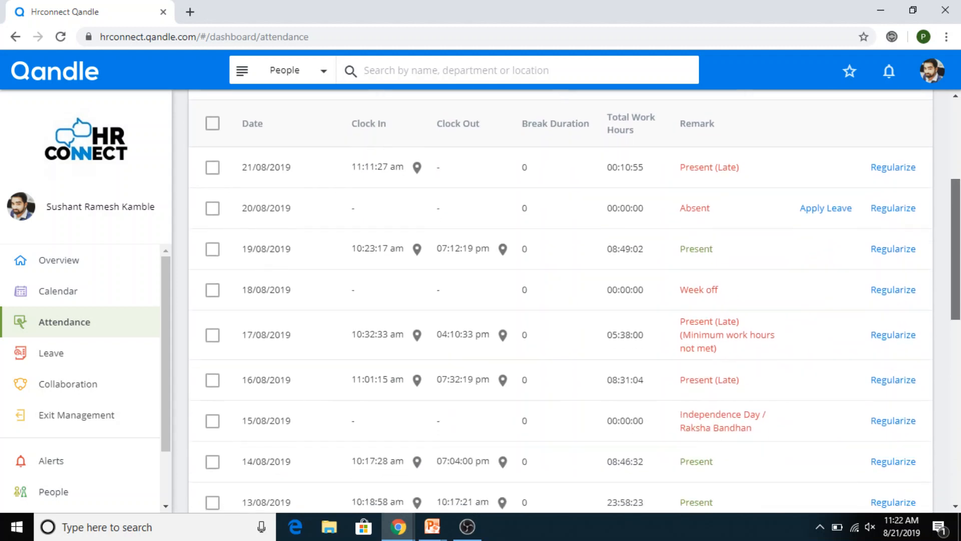
Step: Check the punch locations for the 19/08 clock-in and the 17/08 clock-out
left_click(415, 253)
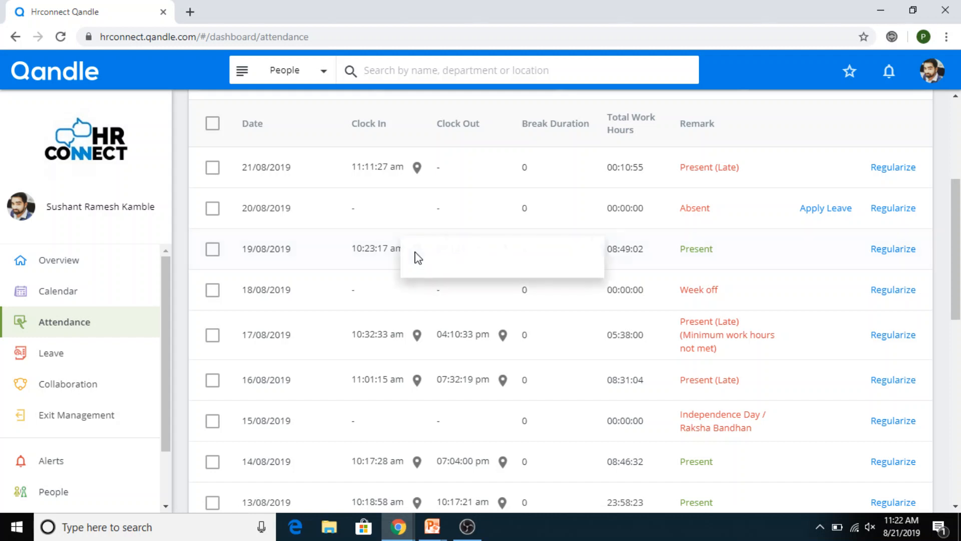
left_click(429, 293)
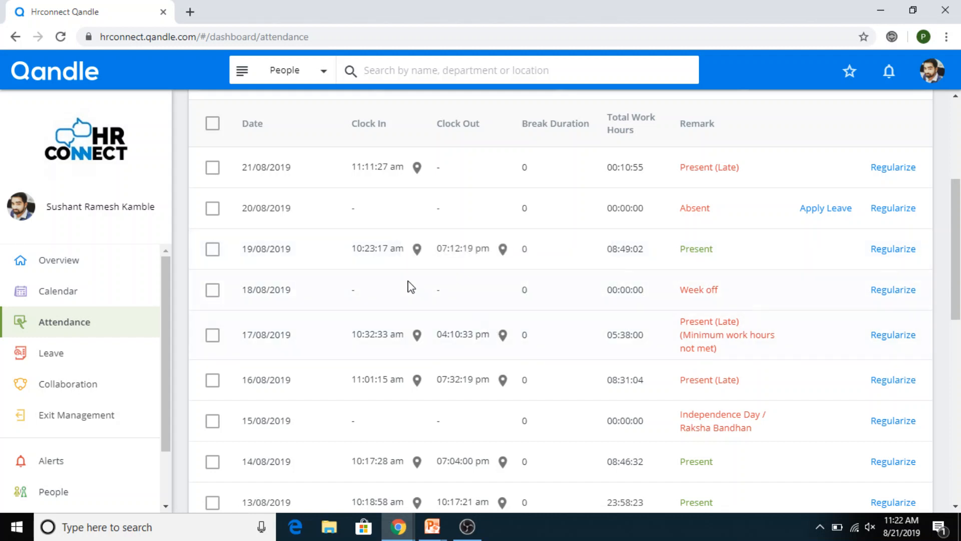
left_click(501, 345)
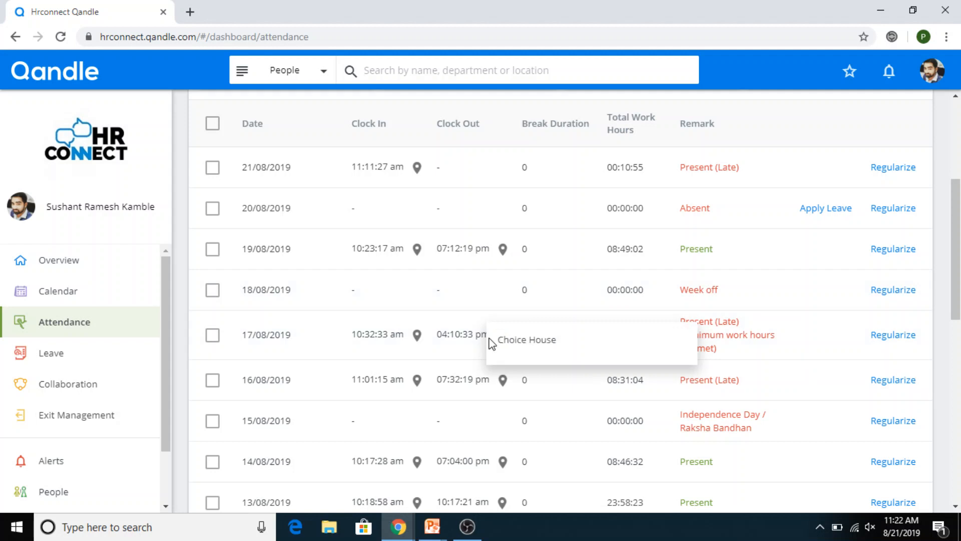
left_click(467, 292)
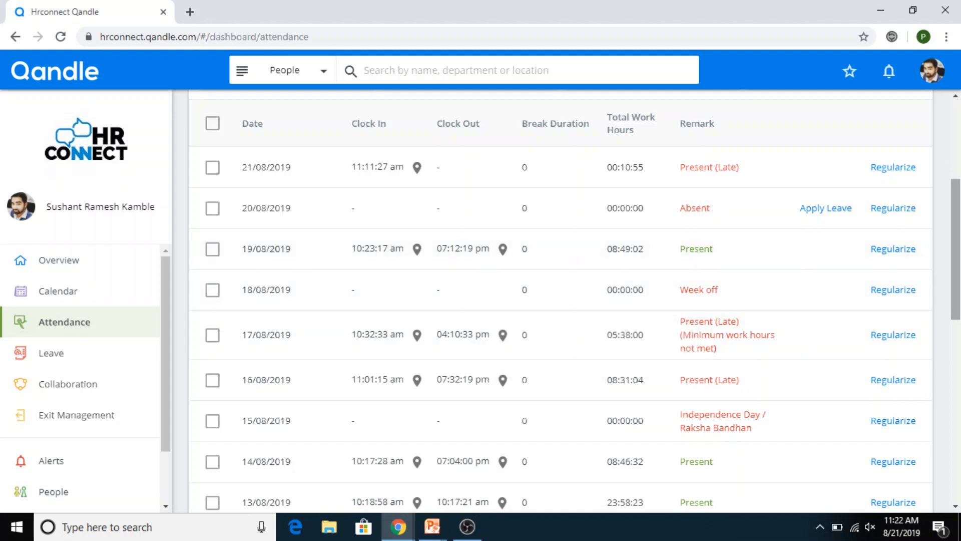
left_click_drag(958, 230, 959, 152)
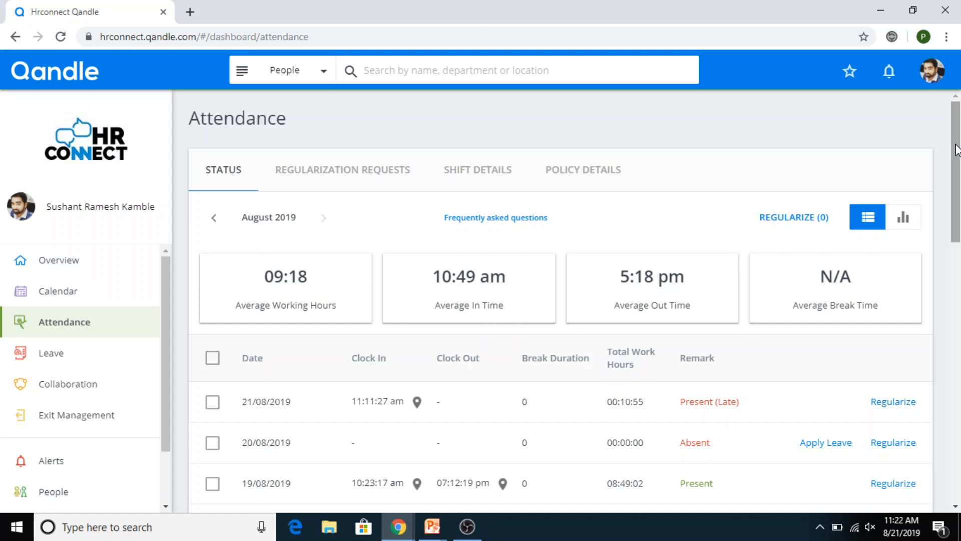
Step: Scroll the August 2019 attendance table back up so it starts at 21/08/2019
scroll(957, 149, "down", 1)
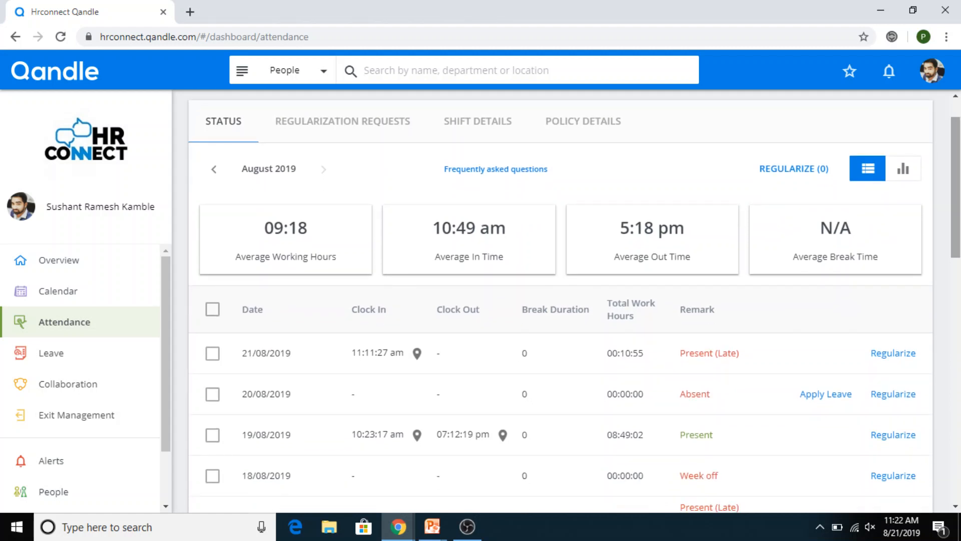
scroll(574, 303, "down", 4)
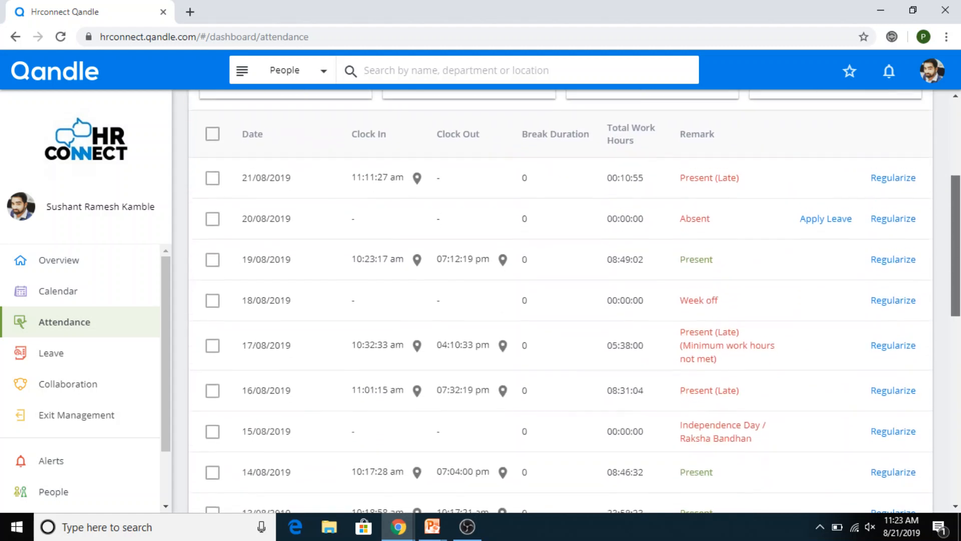
scroll(957, 186, "up", 5)
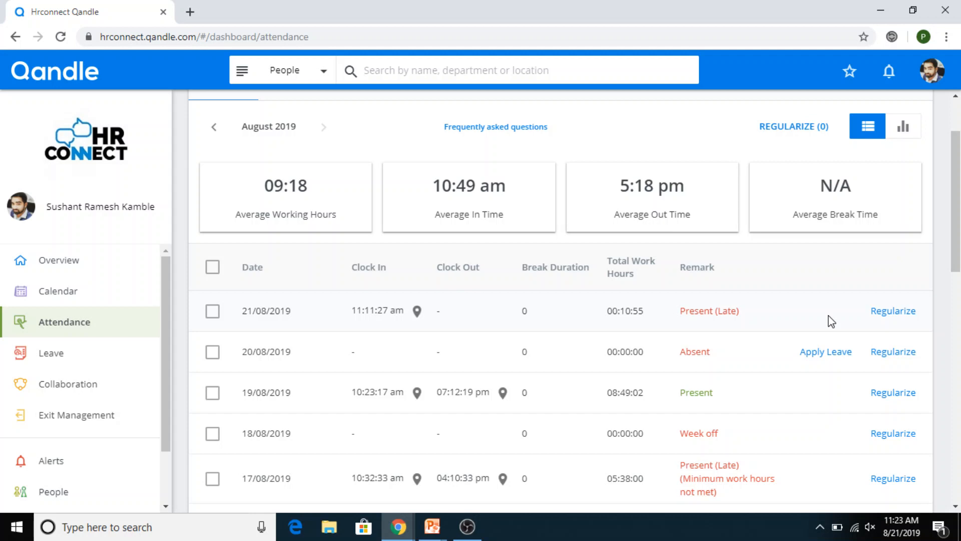
mouse_move(956, 240)
left_mouse_down()
mouse_move(956, 221)
mouse_move(957, 258)
left_mouse_up()
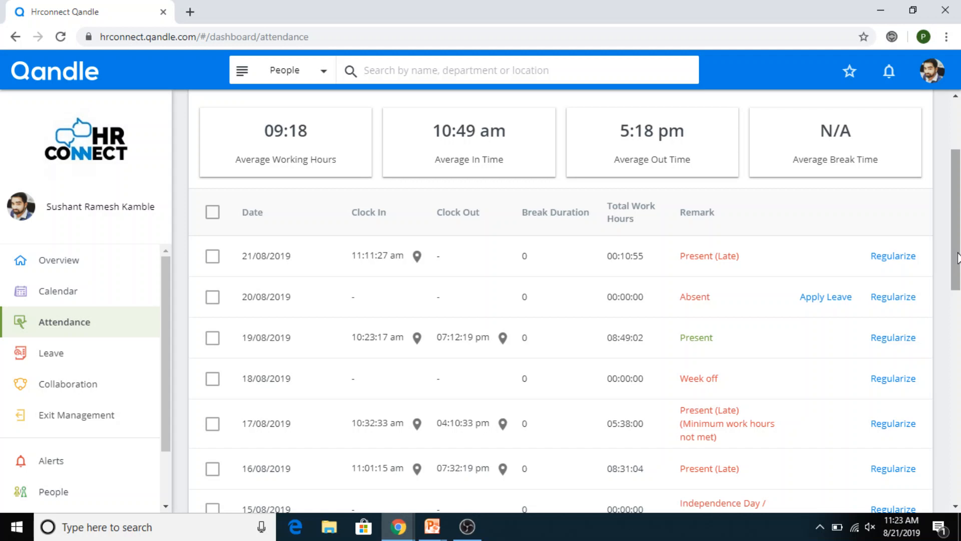
left_click_drag(958, 258, 955, 212)
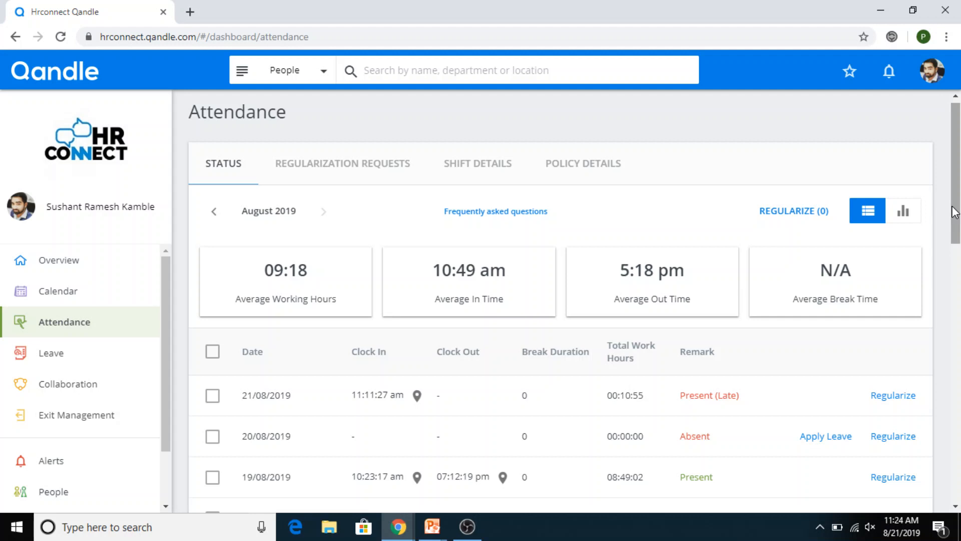
left_click_drag(953, 212, 952, 170)
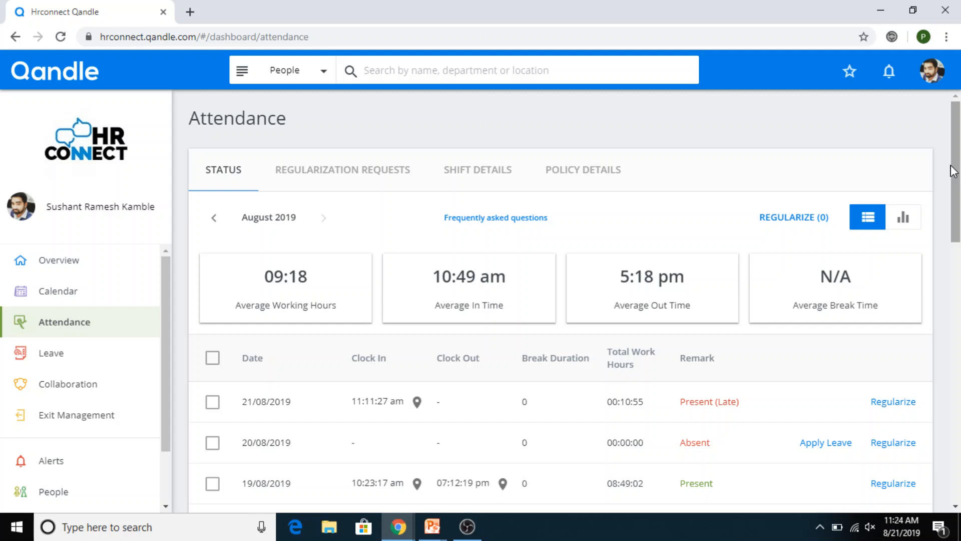
Step: Start a Grace Period regularization request for 20/08/2019
left_click(895, 447)
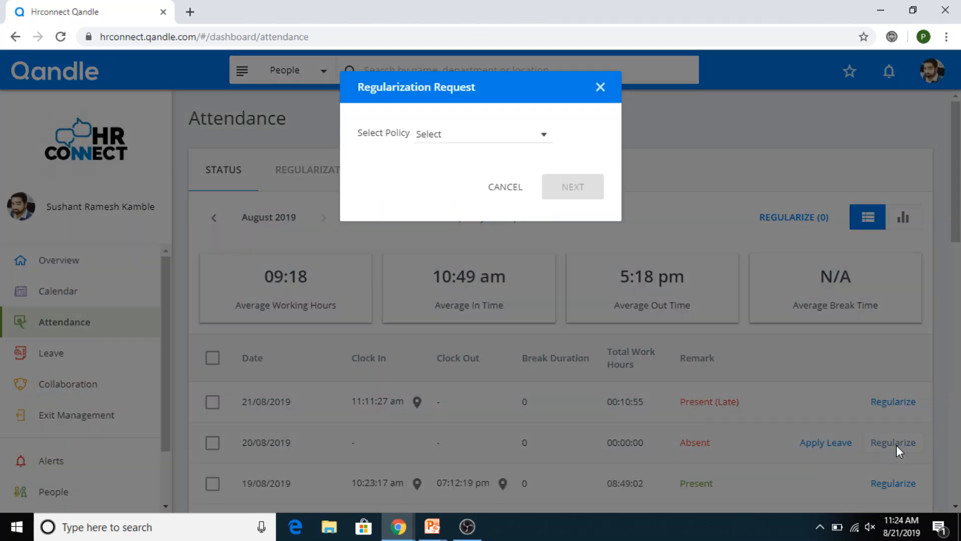
left_click(485, 144)
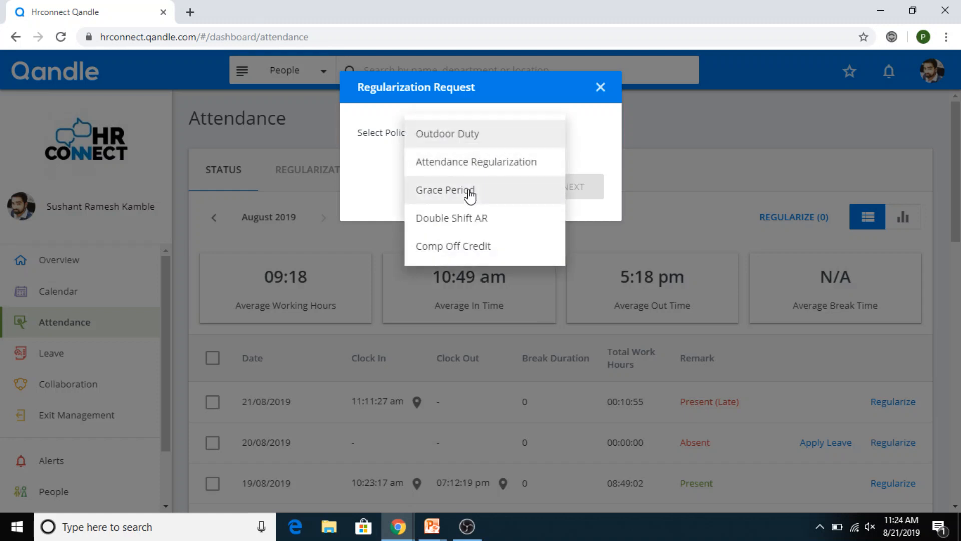
left_click(470, 193)
left_click(560, 190)
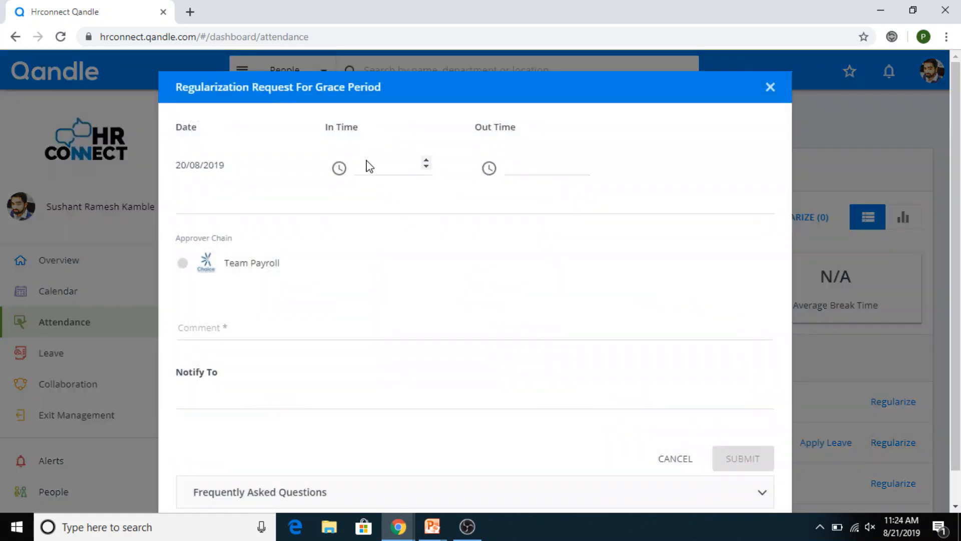
Step: Enter in time 10:00 AM, out time 07:00 PM and begin the comment 'using grace period'
left_click(369, 166)
left_click(358, 167)
type("1000a")
key("Tab")
left_click(529, 166)
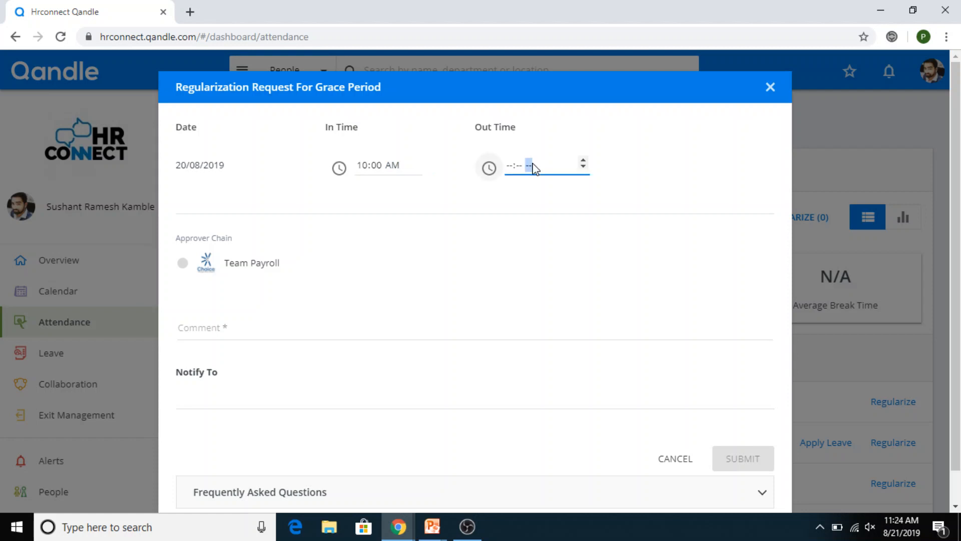
left_click(509, 167)
type("0700p")
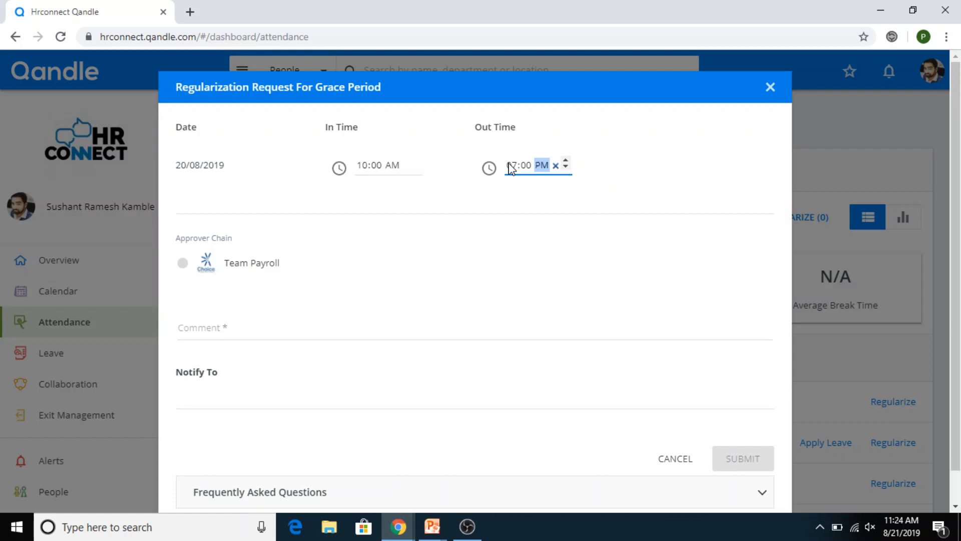
left_click(320, 334)
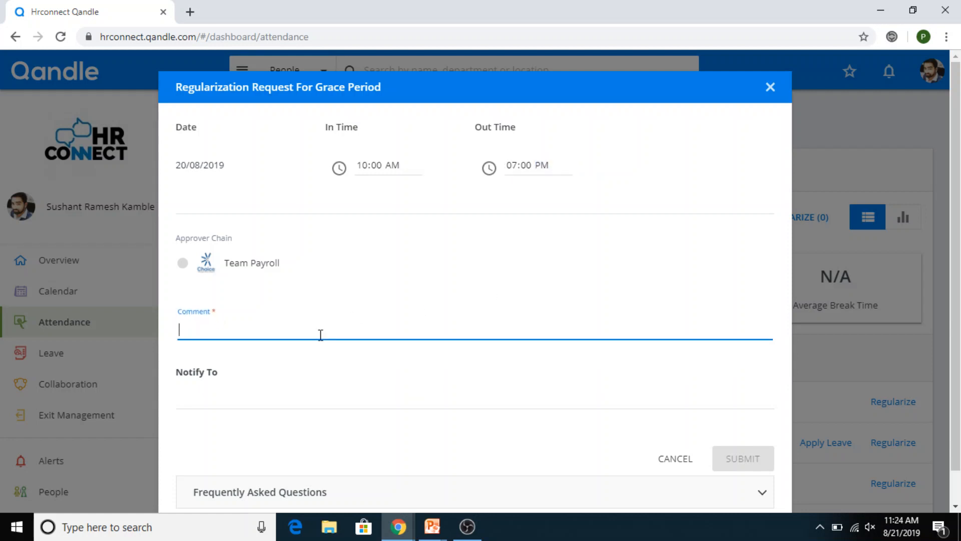
type("usng")
key("BackSpace")
key("BackSpace")
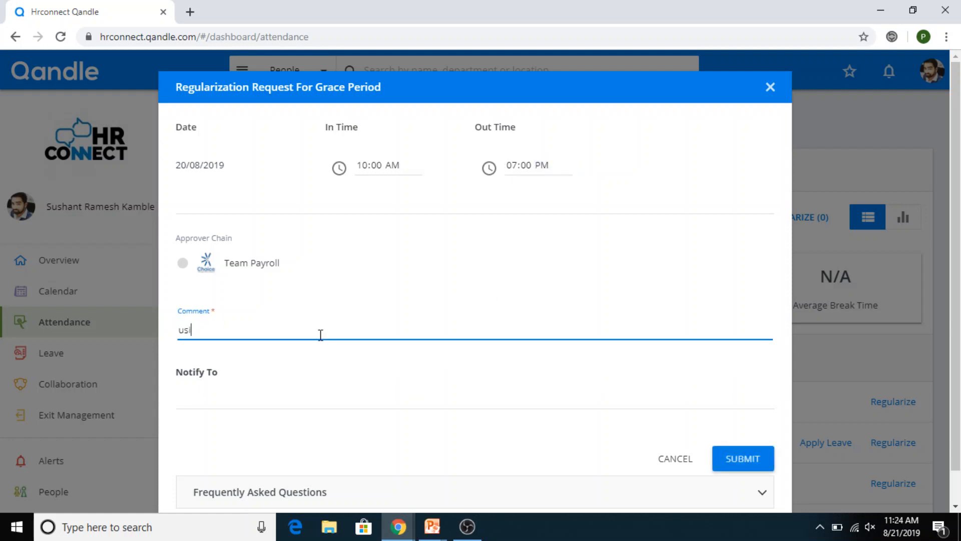
type("ing grace per")
Step: Finish the 'using grace period' comment and adjust the time minutes, keeping in time at 10:00
type("iod")
left_click(362, 165)
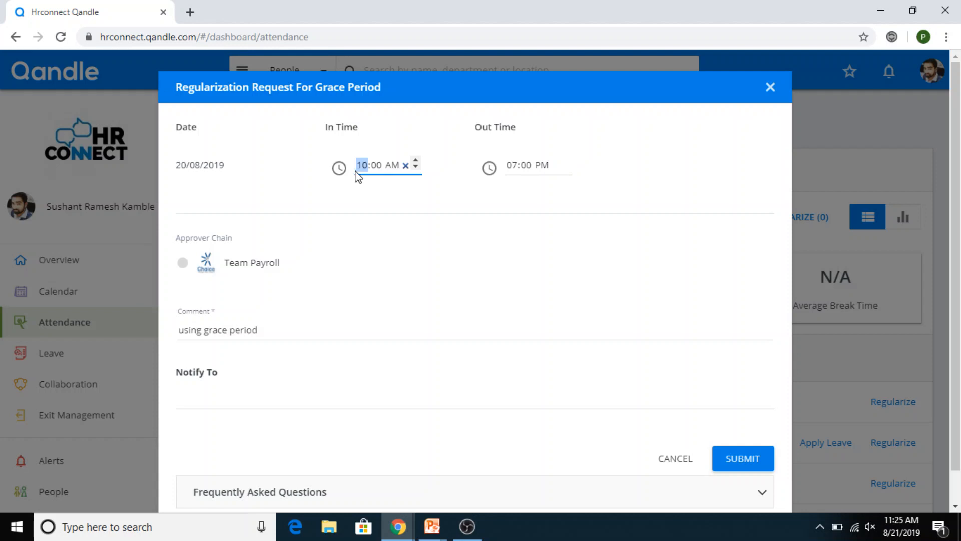
left_click(525, 169)
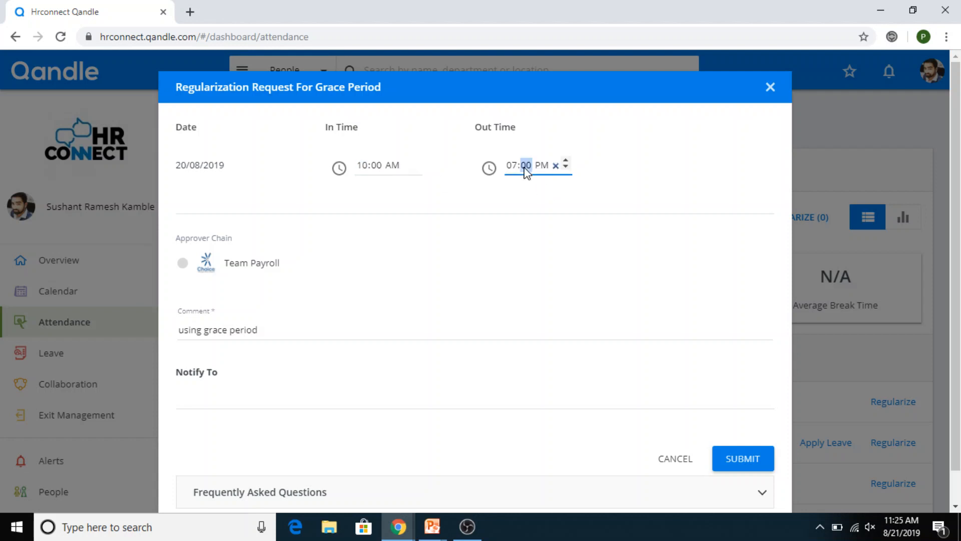
type("10")
left_click(375, 169)
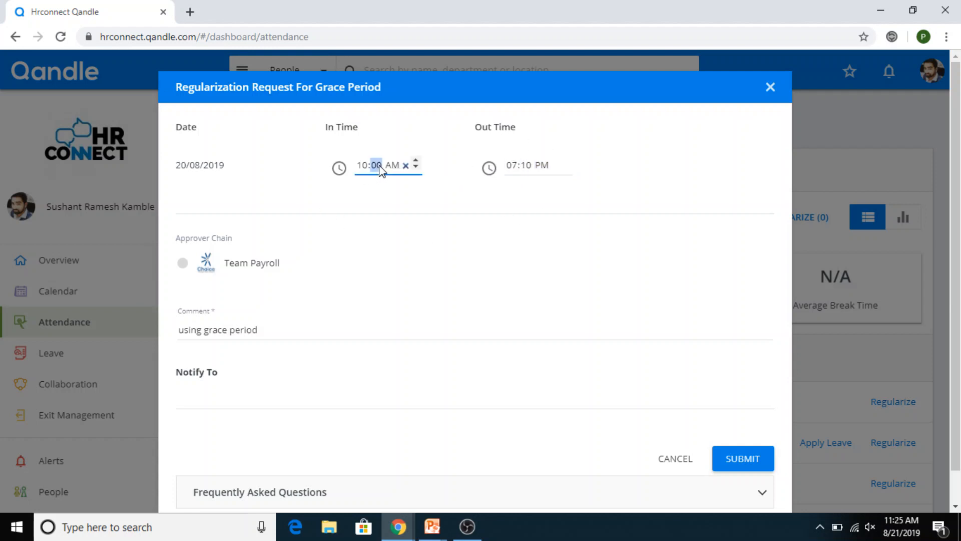
type("23")
key("Left")
key("Up")
key("Up")
key("Up")
key("Up")
key("Up")
type("00")
left_click(375, 168)
Step: Change the out time to 10:30 AM and click off the time fields
left_click(512, 171)
type("1")
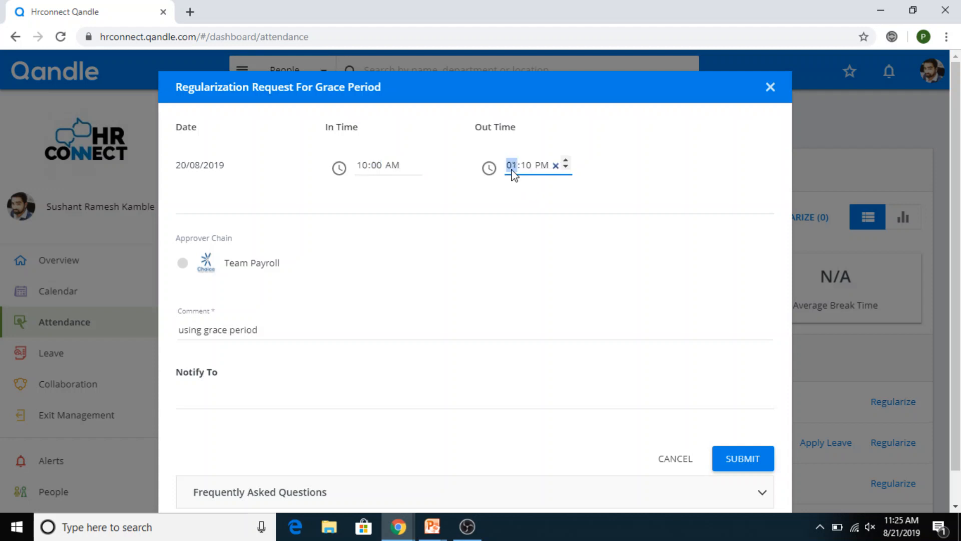
type("0:30")
left_click(512, 170)
left_click(543, 166)
type("a")
left_click(365, 178)
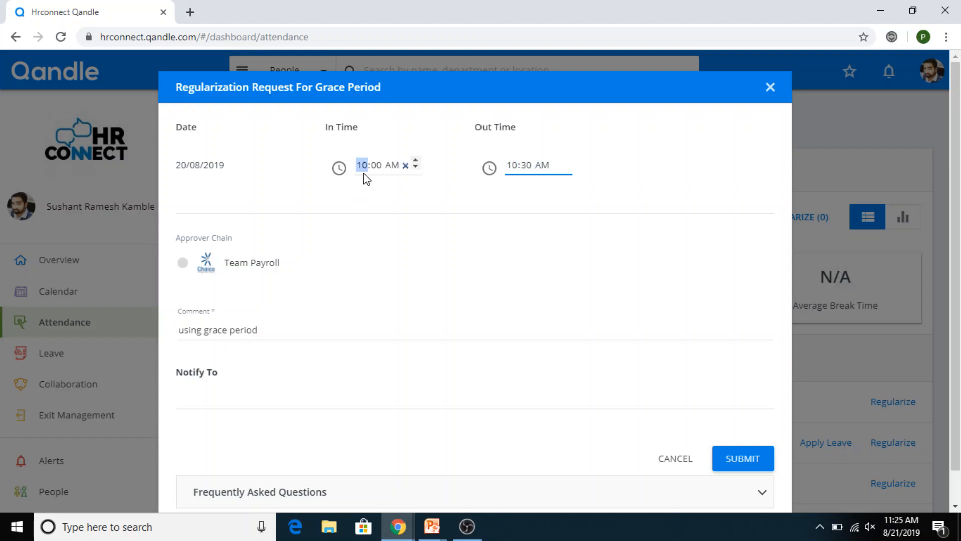
left_click(445, 209)
Step: Discard the Grace Period request and start a regularization request for 17/08/2019
left_click(673, 462)
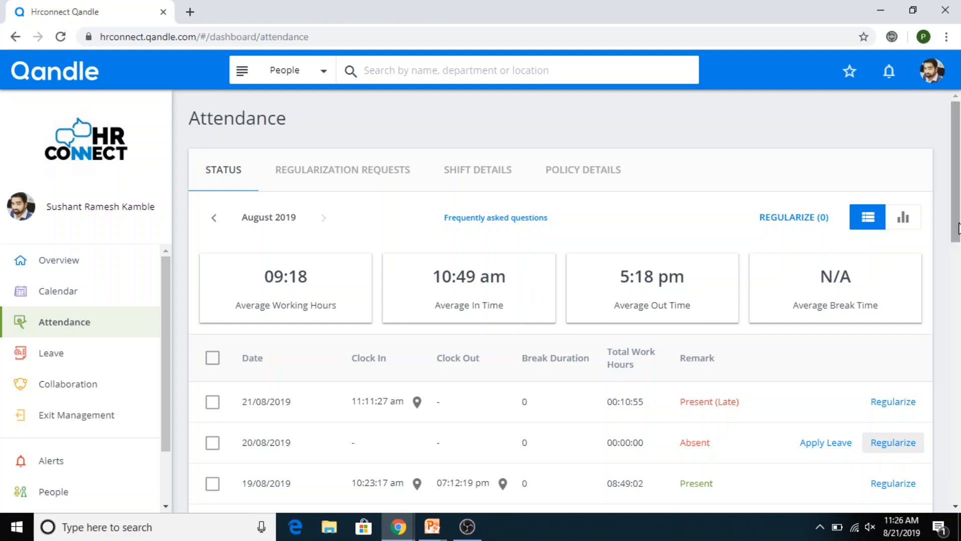
scroll(512, 206, "down", 4)
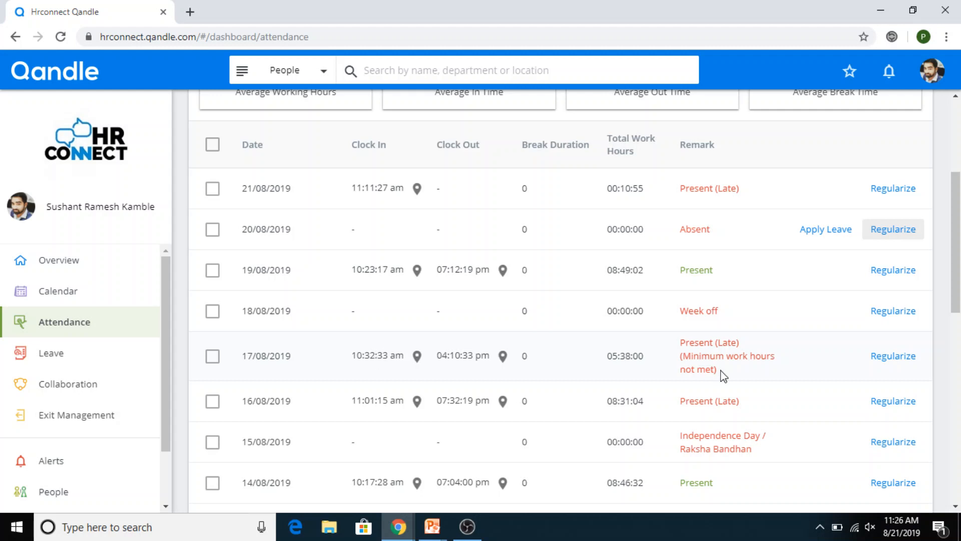
left_click(899, 358)
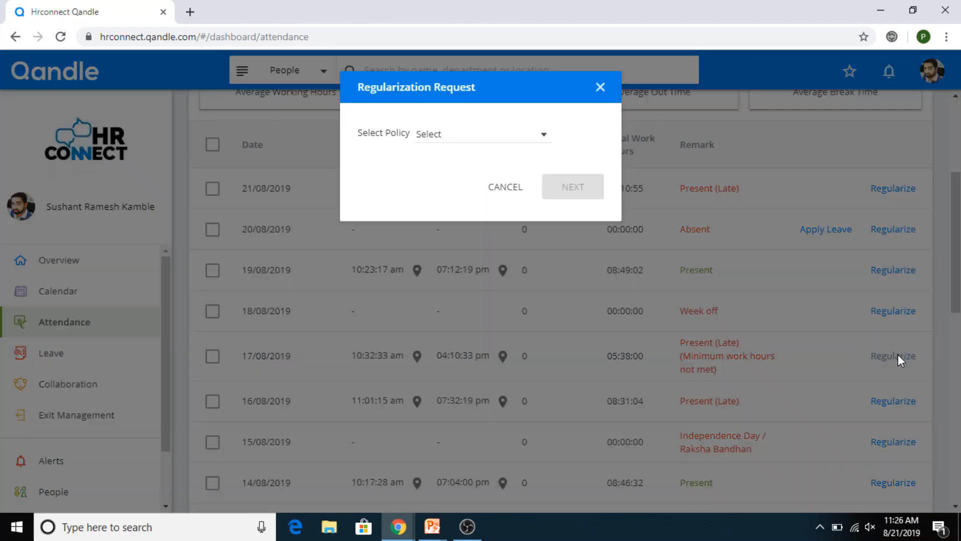
Step: Choose the Attendance Regularization policy and set the In Time to 10:00 AM
left_click(517, 142)
left_click(472, 167)
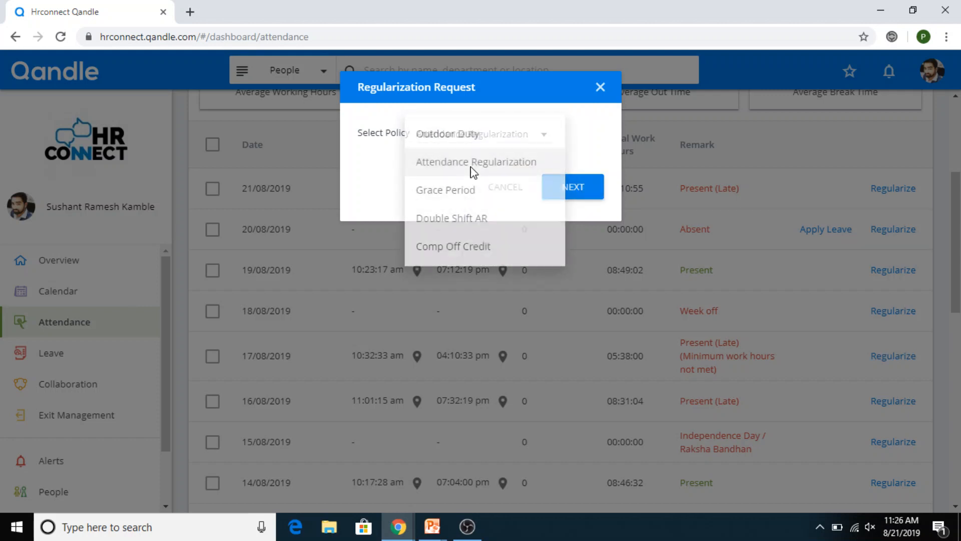
left_click(562, 188)
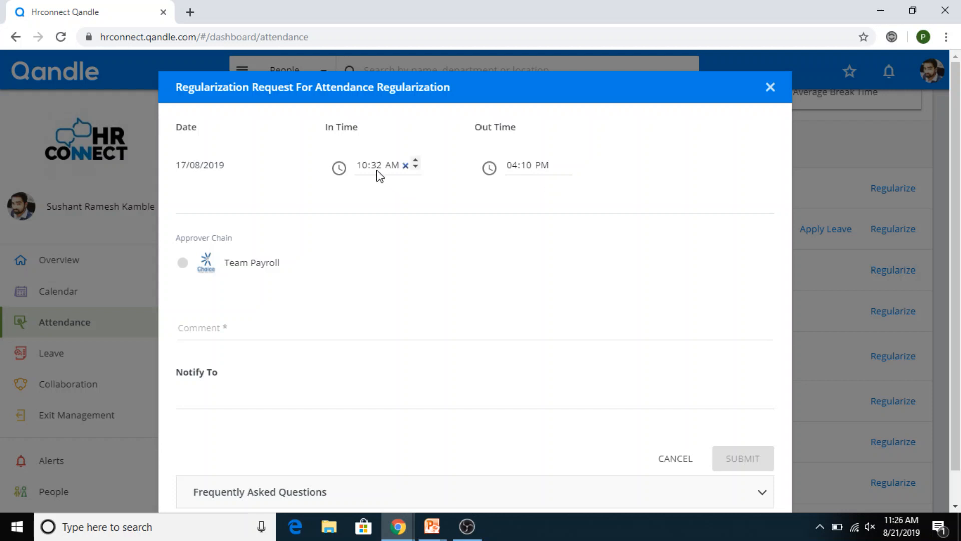
left_click(377, 166)
type("00")
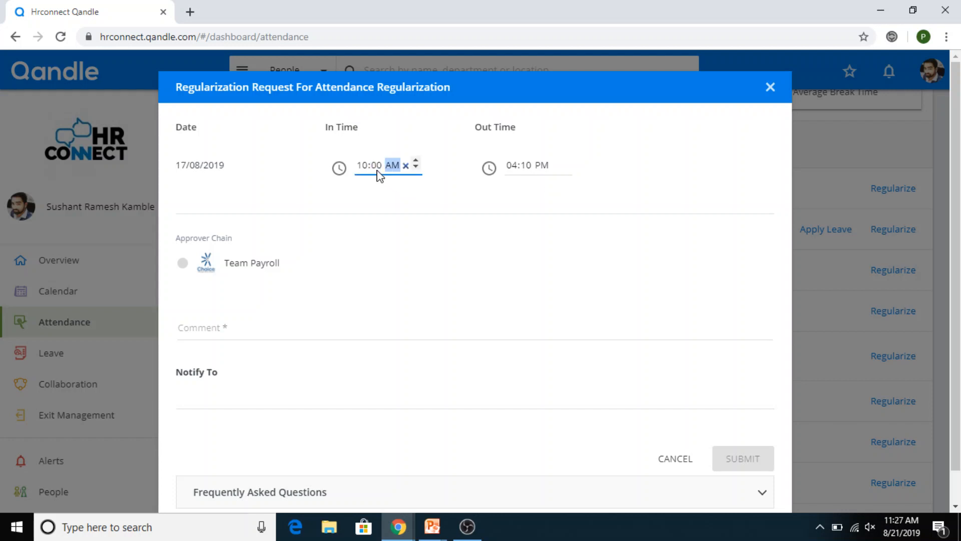
left_click(527, 189)
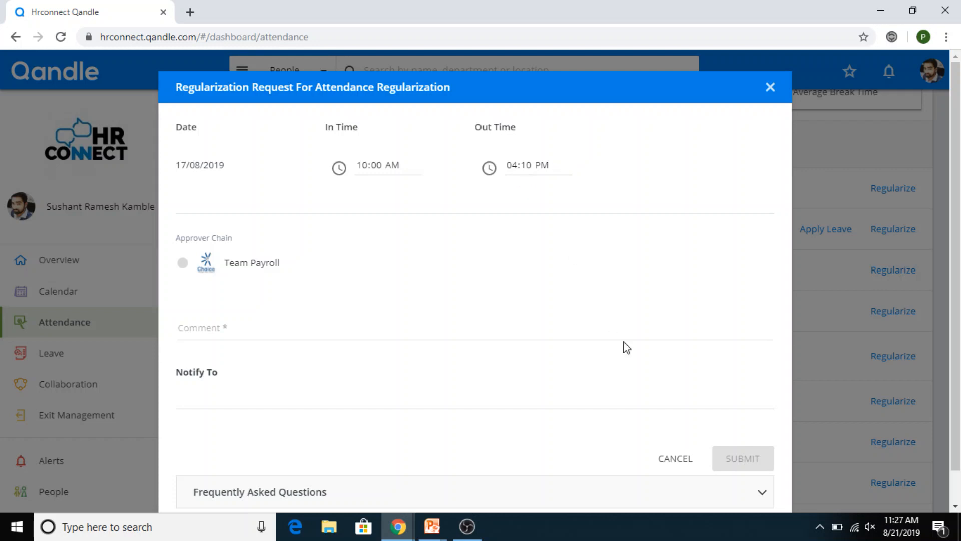
Step: Write a short comment about arriving late in the request's comment field
left_click(351, 333)
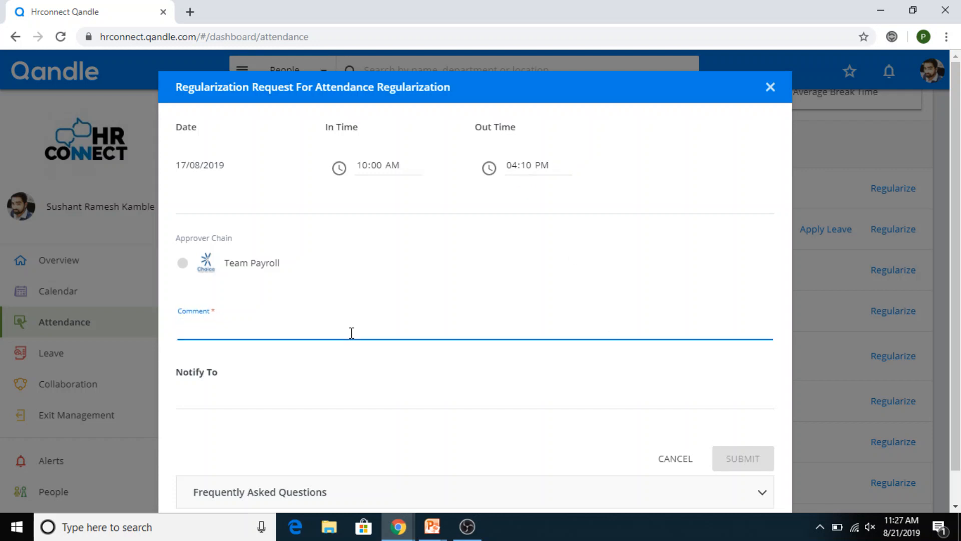
type("AR ,")
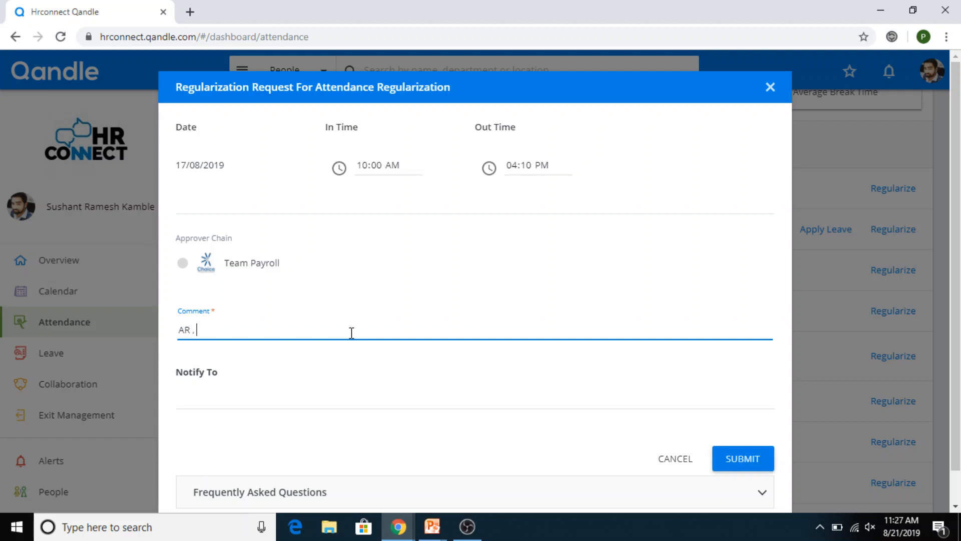
type(" camelat")
key("BackSpace")
key("BackSpace")
key("BackSpace")
type("late")
key("Tab")
key("shift+Tab")
Step: Clear the comment and cancel the 17/08/2019 regularization request without sending it
key("Tab")
left_click(351, 333)
key("ctrl+a")
key("BackSpace")
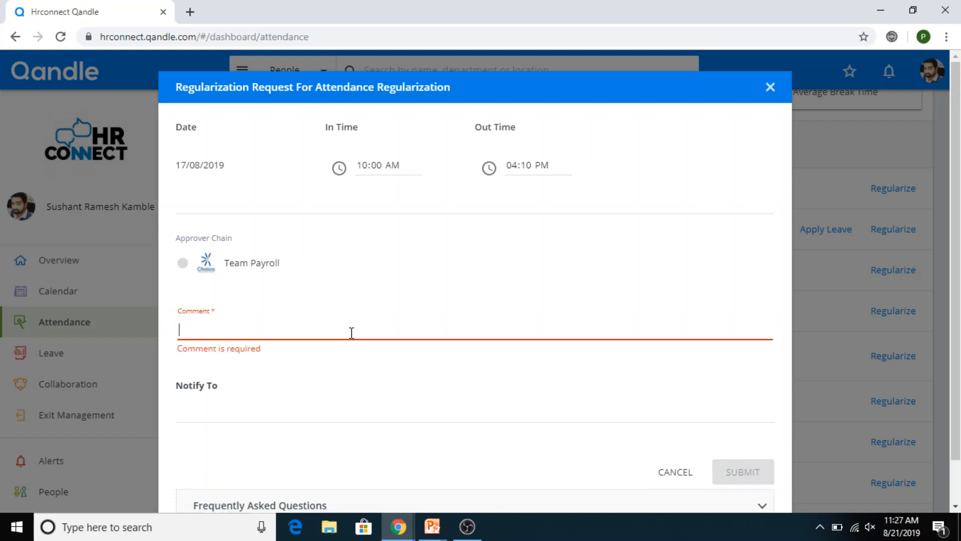
left_click(673, 471)
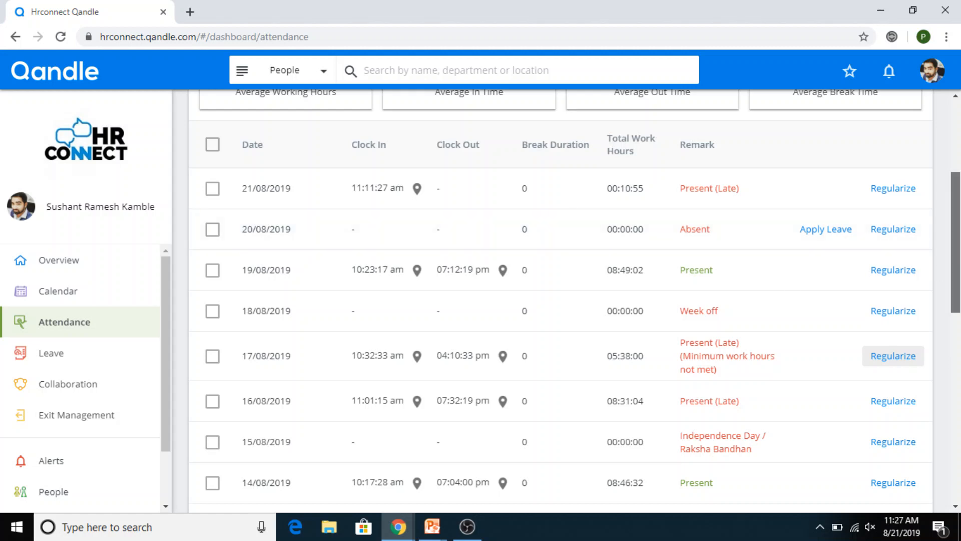
Step: Scroll through the August 2019 attendance table, then switch to the OBS window
left_click_drag(956, 275, 956, 200)
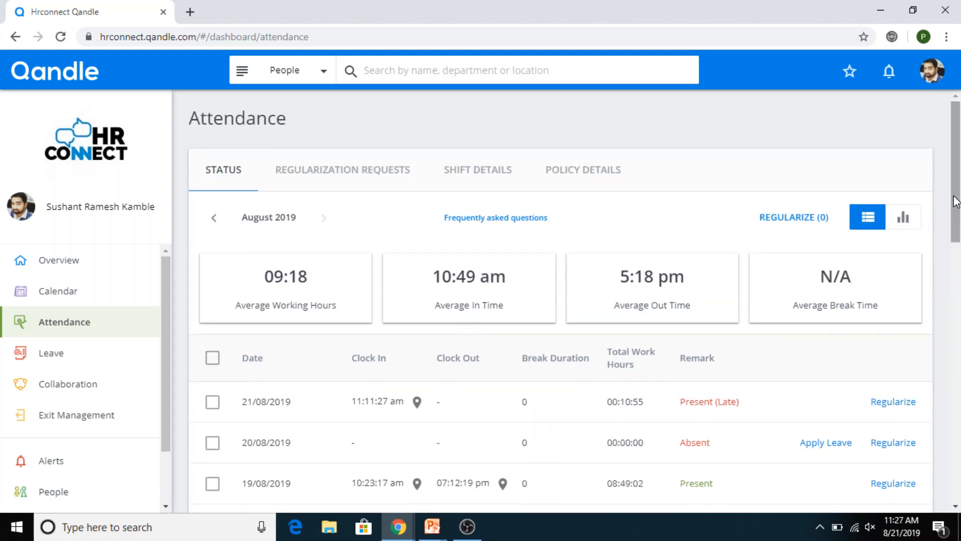
left_click_drag(956, 203, 957, 216)
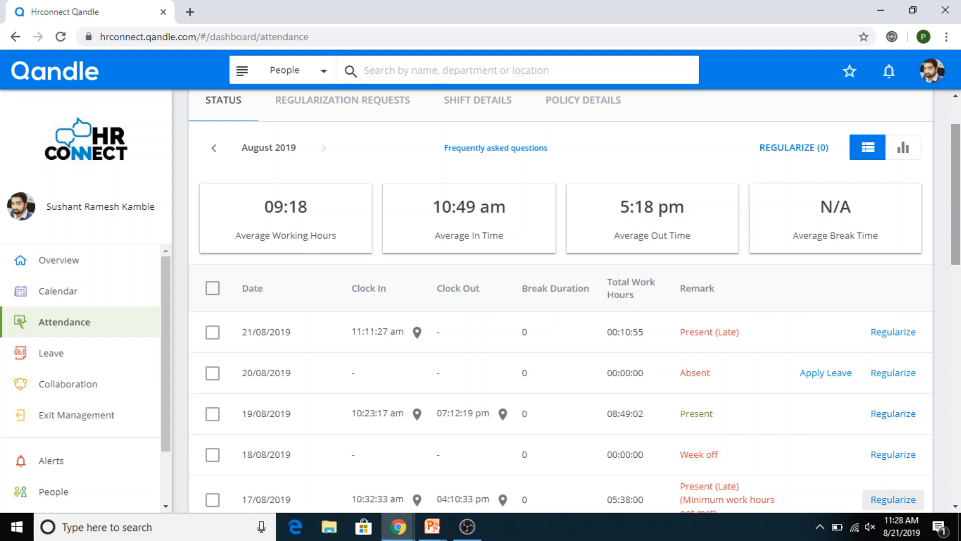
left_click_drag(957, 218, 959, 259)
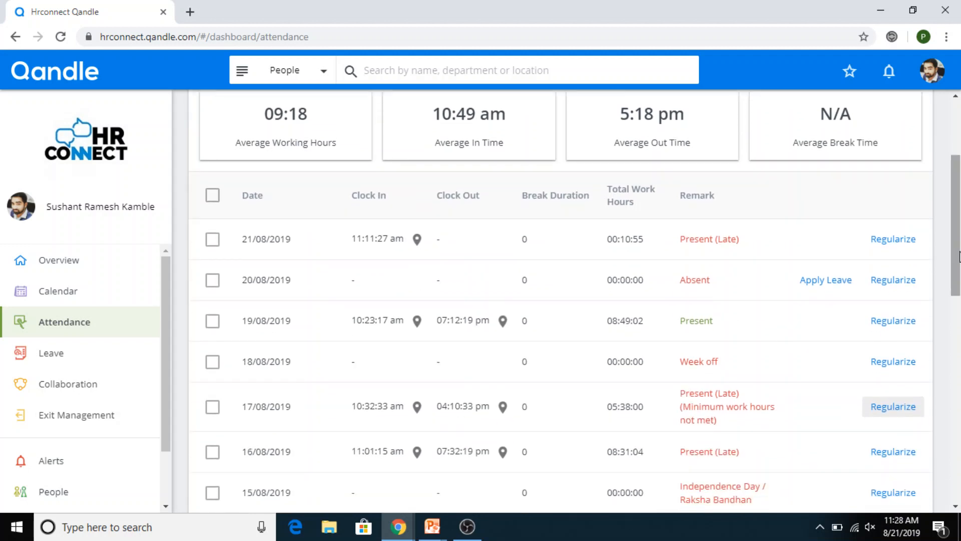
key("alt+Tab")
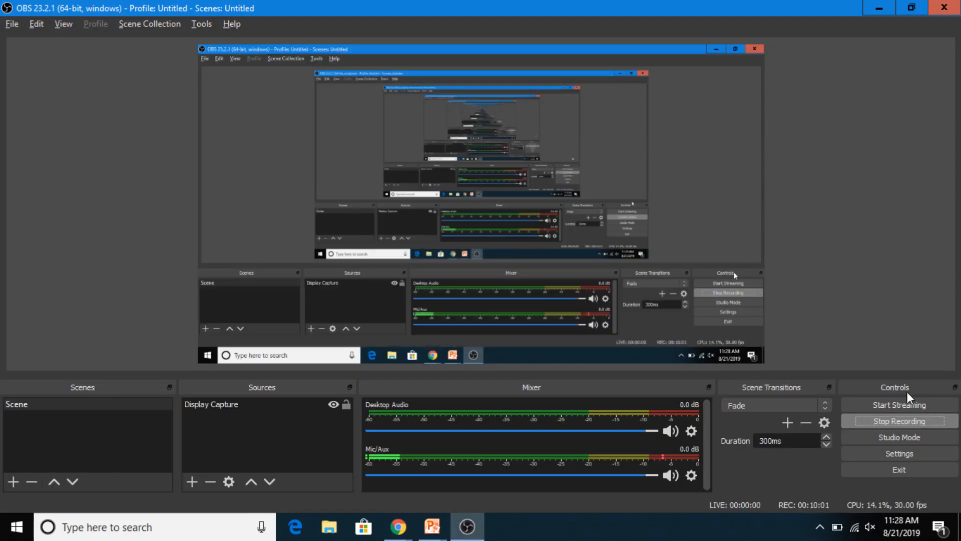